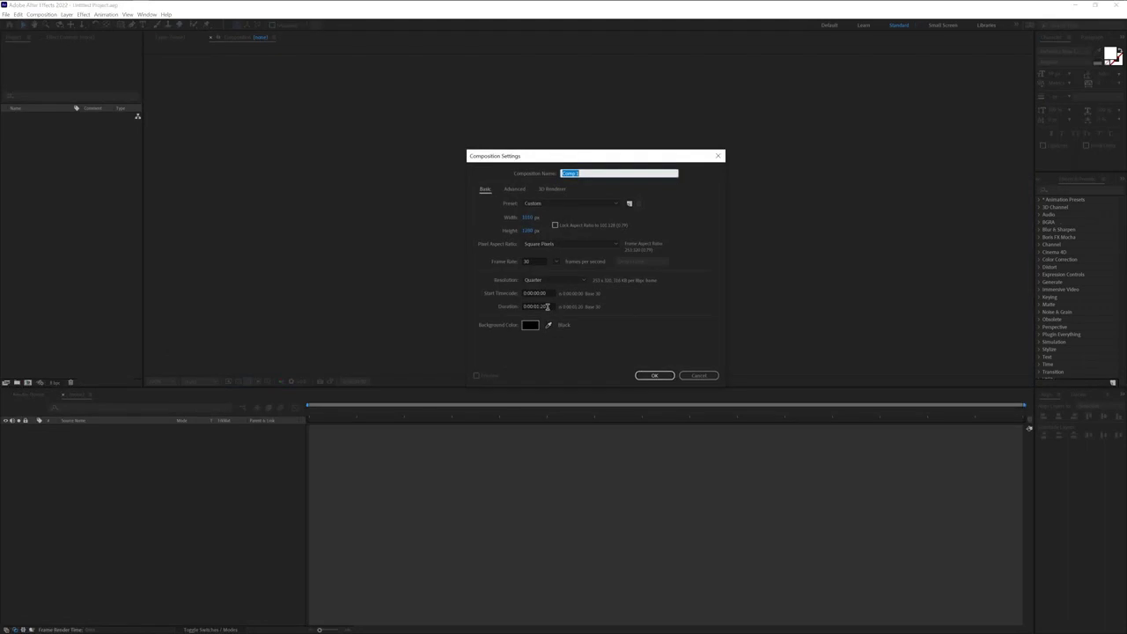
# - Create a 600 × 600 px composition named Animtion
pyautogui.click(528, 218)
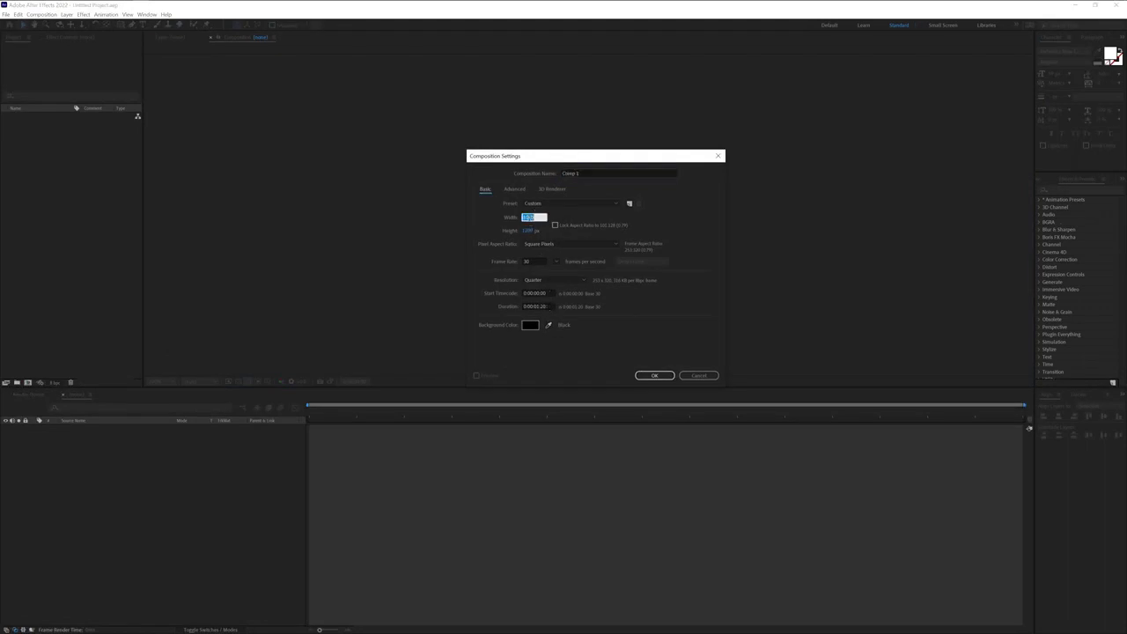
pyautogui.write('600')
pyautogui.press('Tab')
pyautogui.write('6')
pyautogui.click(590, 172)
pyautogui.write('Animation')
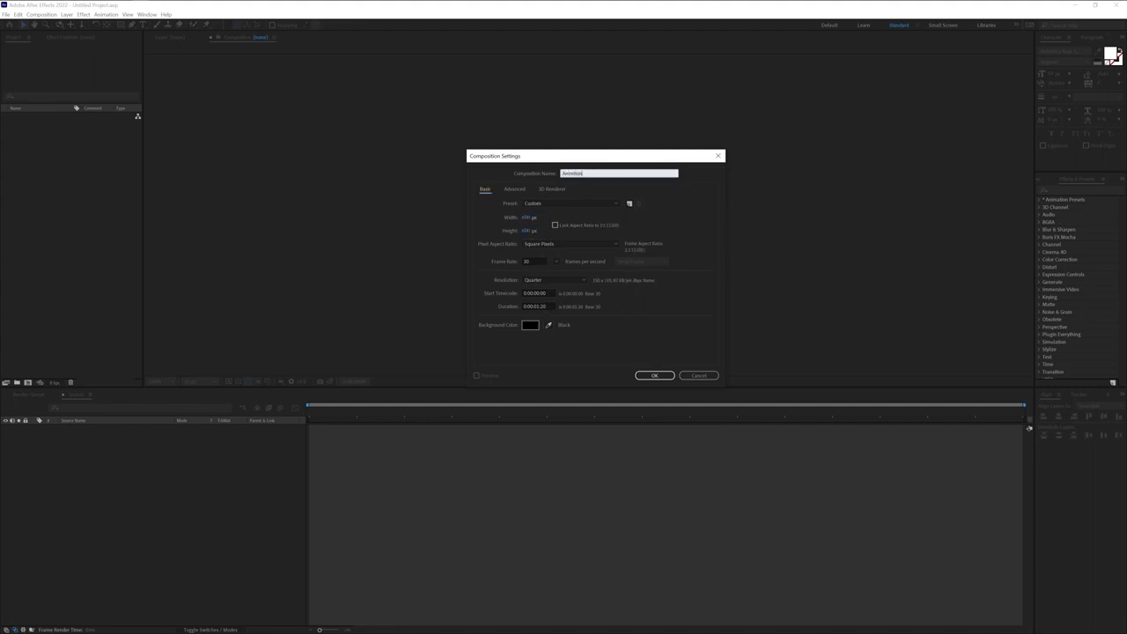
pyautogui.click(649, 378)
# - Draw an orange rounded rectangle about 184 × 272 px and move its anchor point to the centre of the shape
pyautogui.moveTo(120, 24); pyautogui.dragTo(183, 39)
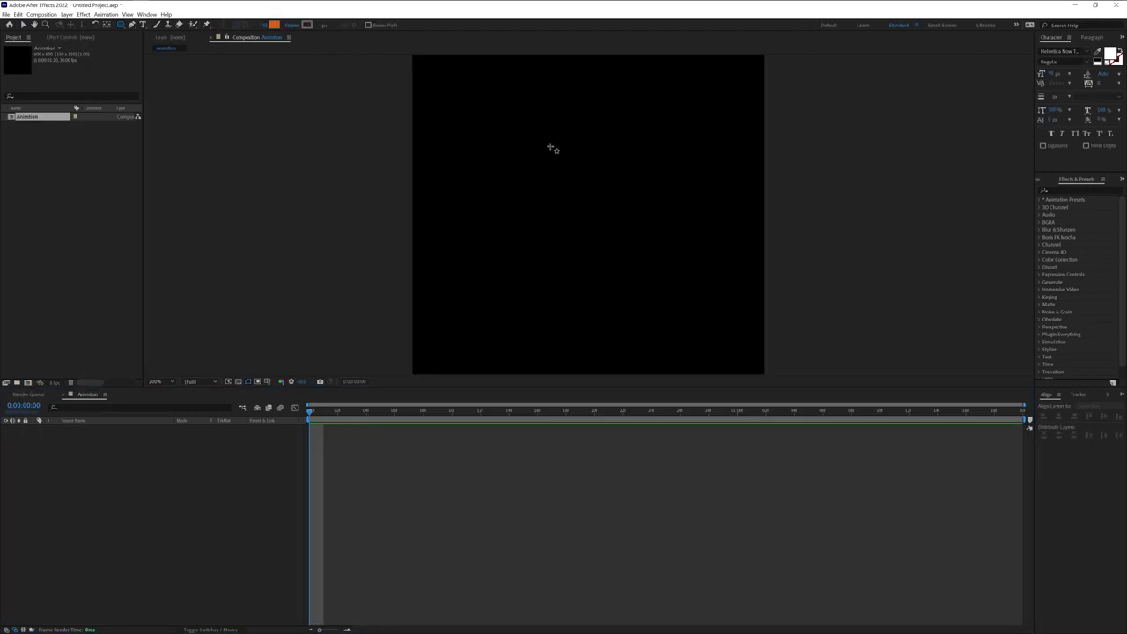
pyautogui.moveTo(549, 142); pyautogui.dragTo(657, 302)
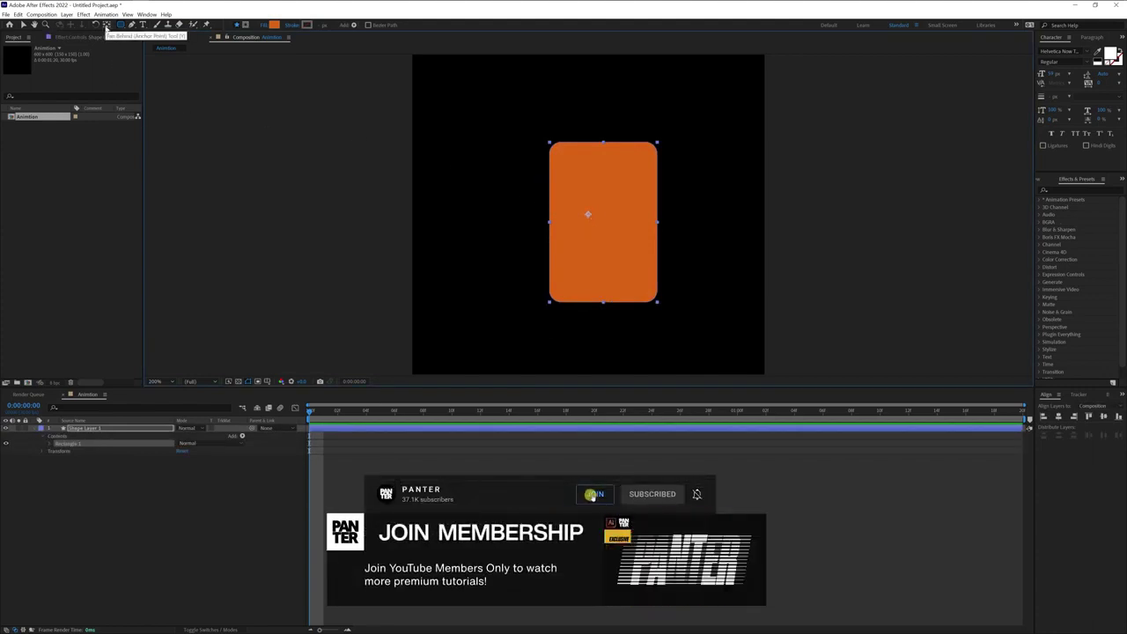
pyautogui.click(107, 25)
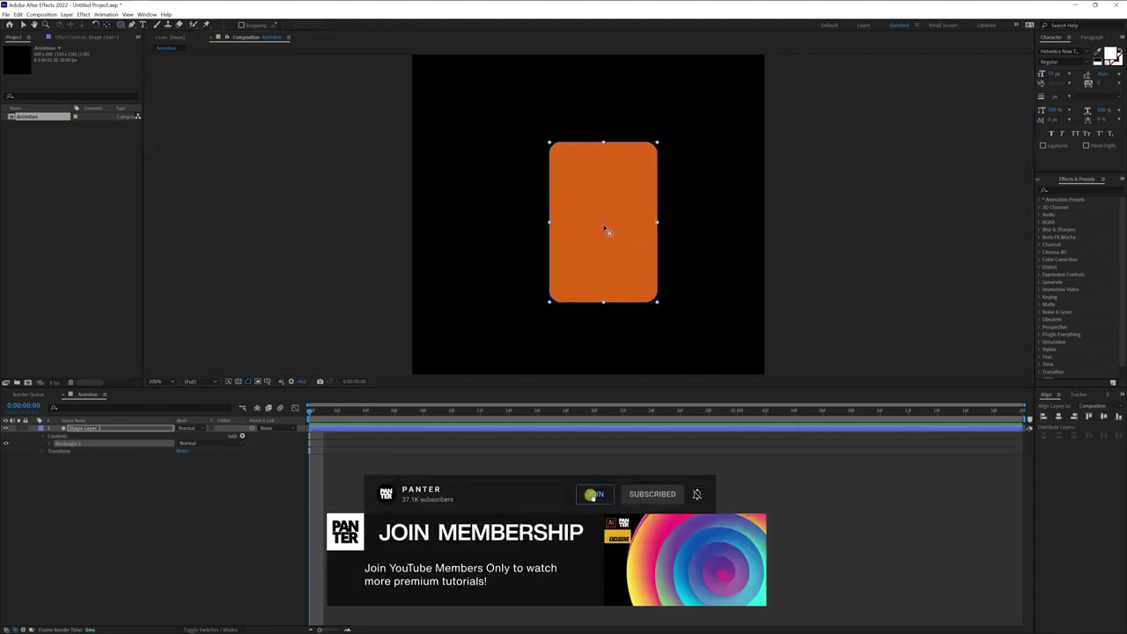
pyautogui.press('v')
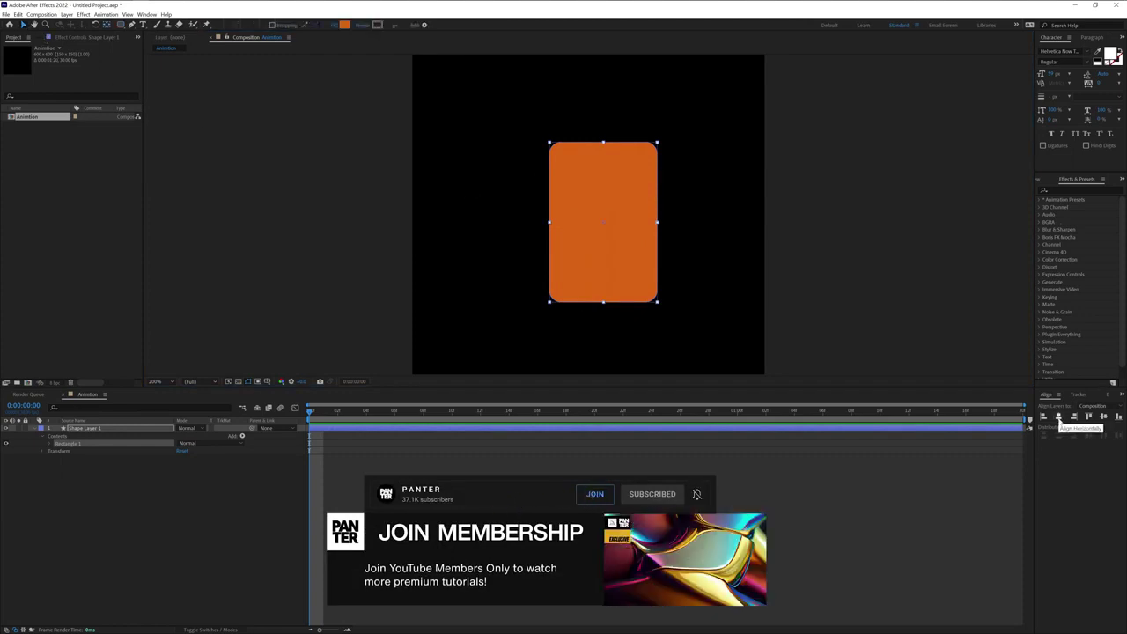
# - Centre the orange rectangle horizontally and vertically in the composition
pyautogui.click(1059, 418)
pyautogui.click(1105, 418)
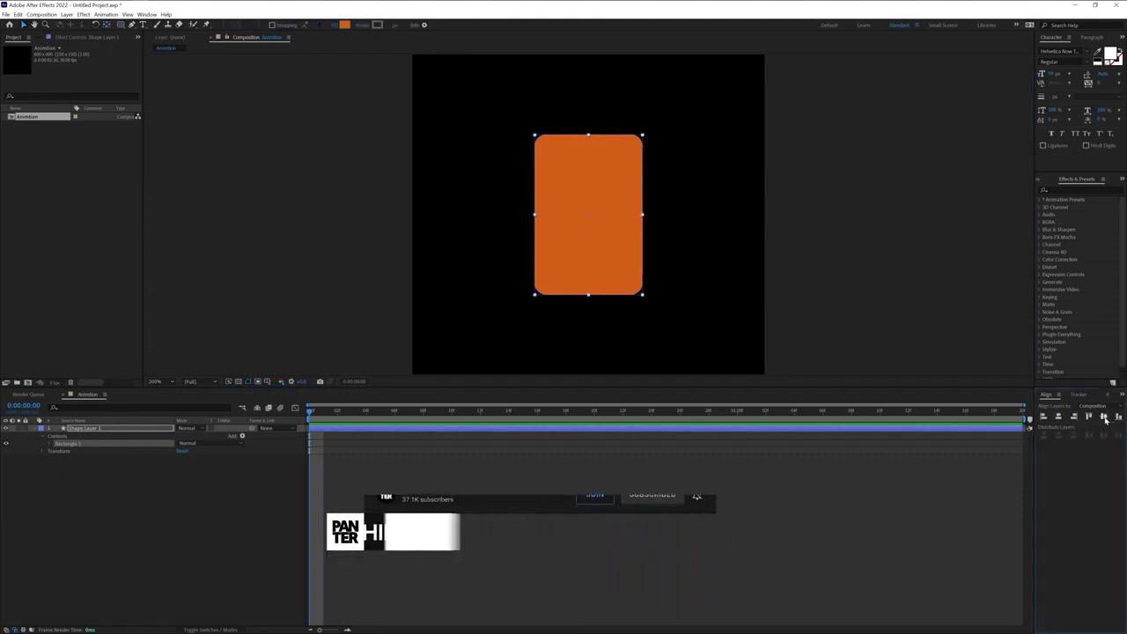
pyautogui.scroll(-1, 684, 274)
pyautogui.scroll(1, 636, 256)
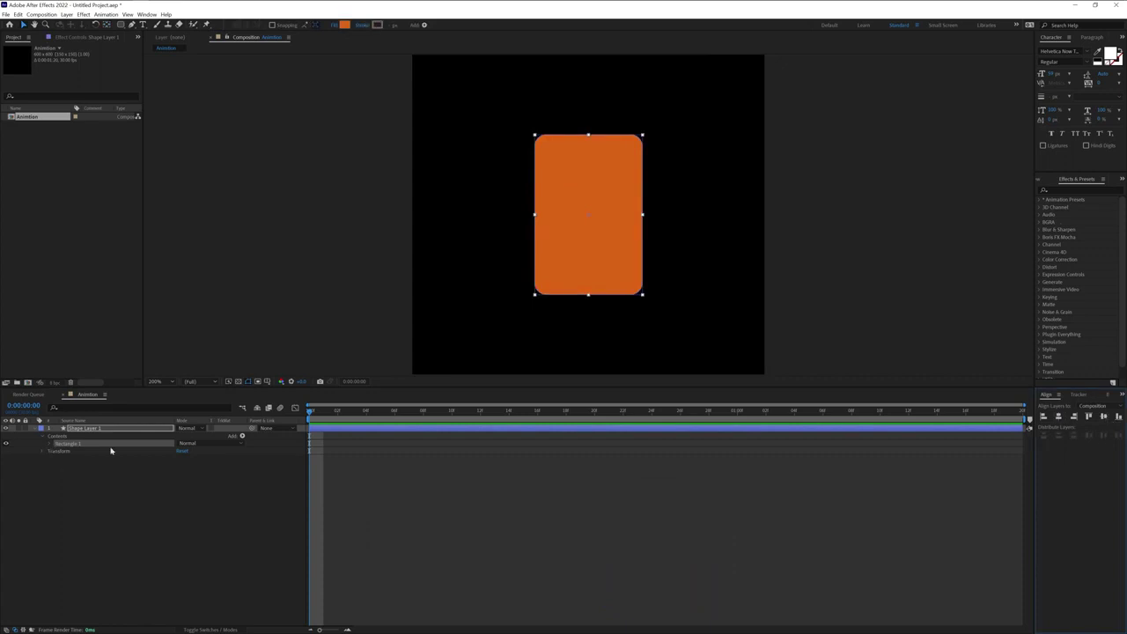
# - Set the rectangle path's Size to 180 × 180 px
pyautogui.click(50, 444)
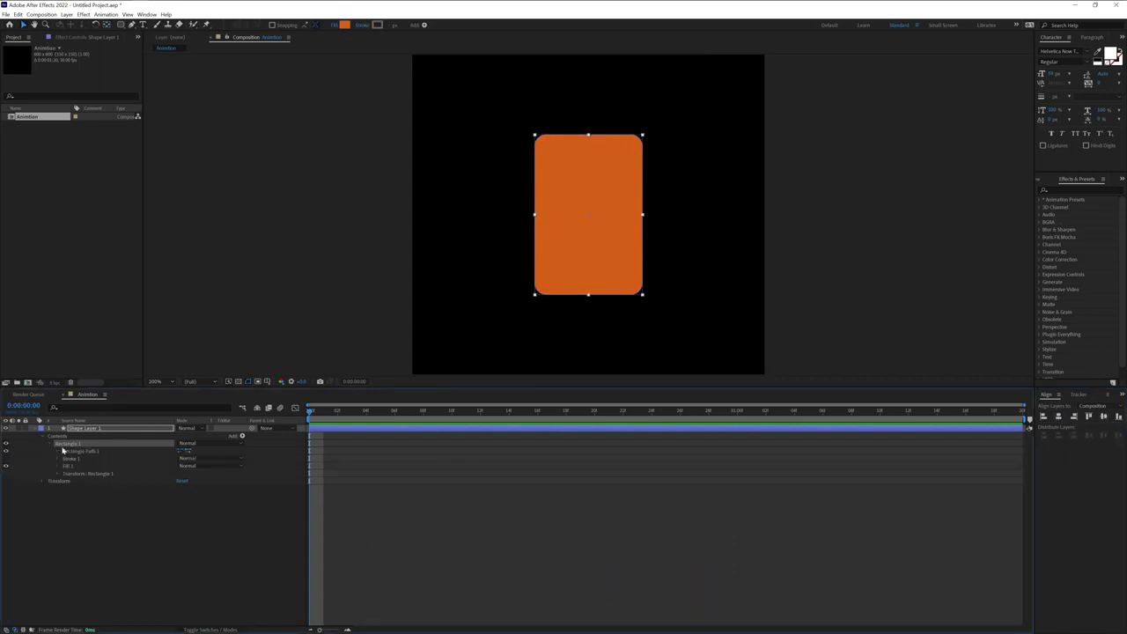
pyautogui.click(58, 453)
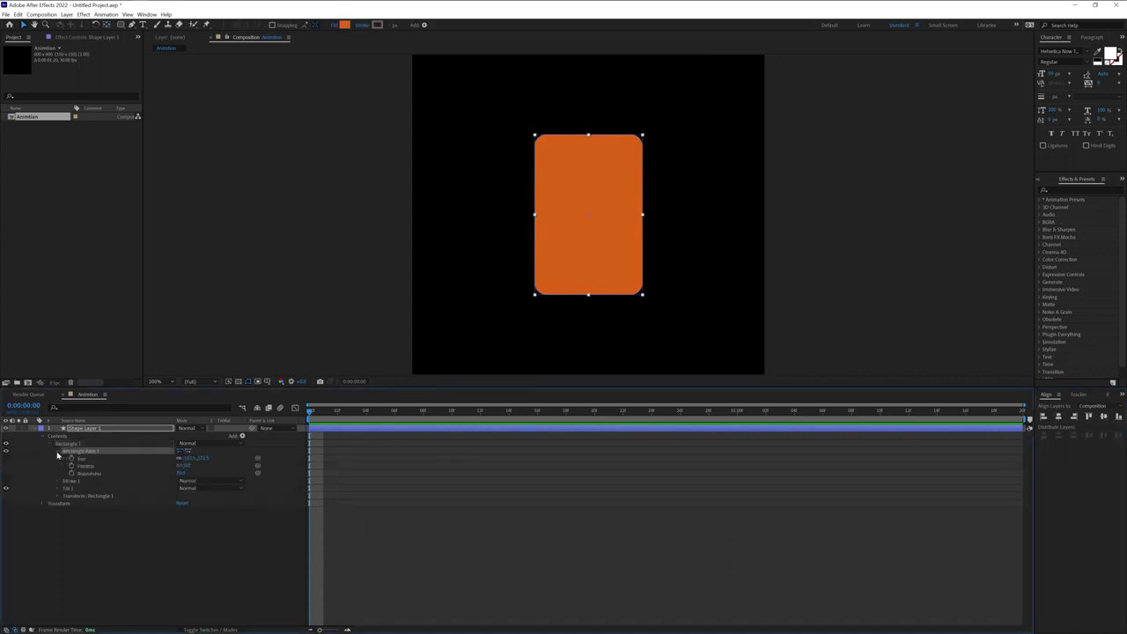
pyautogui.click(95, 459)
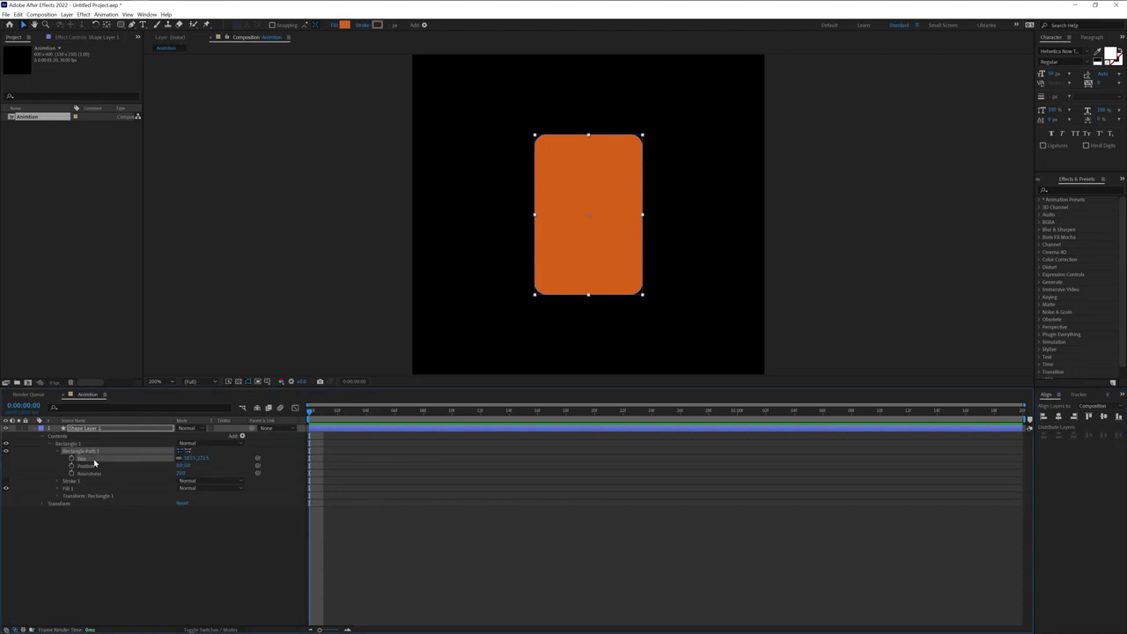
pyautogui.click(189, 458)
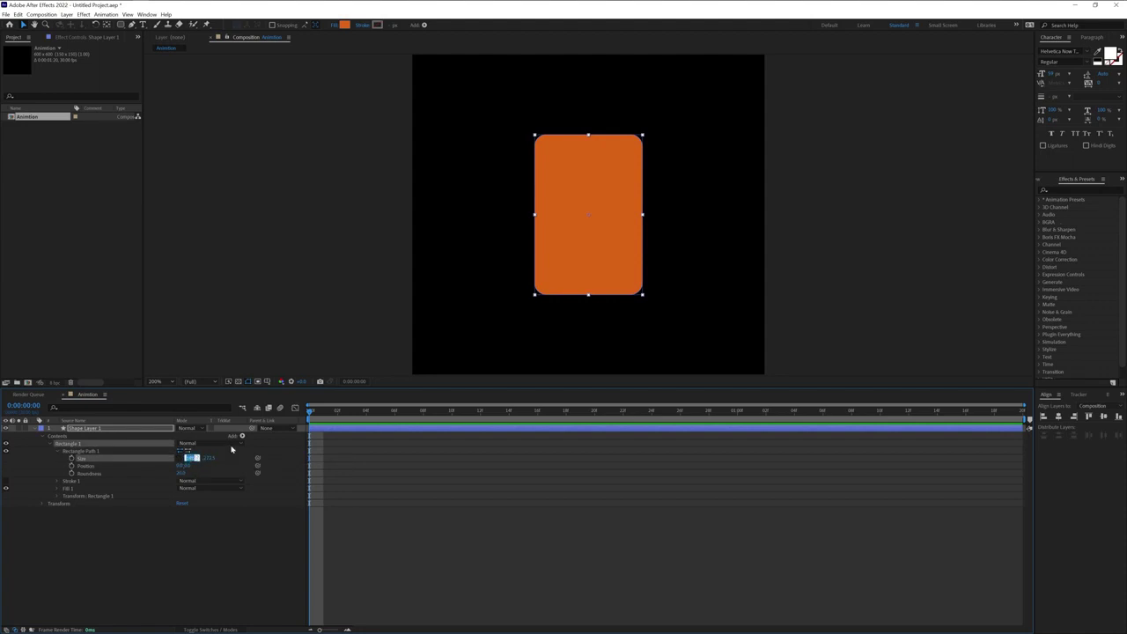
pyautogui.press('Tab')
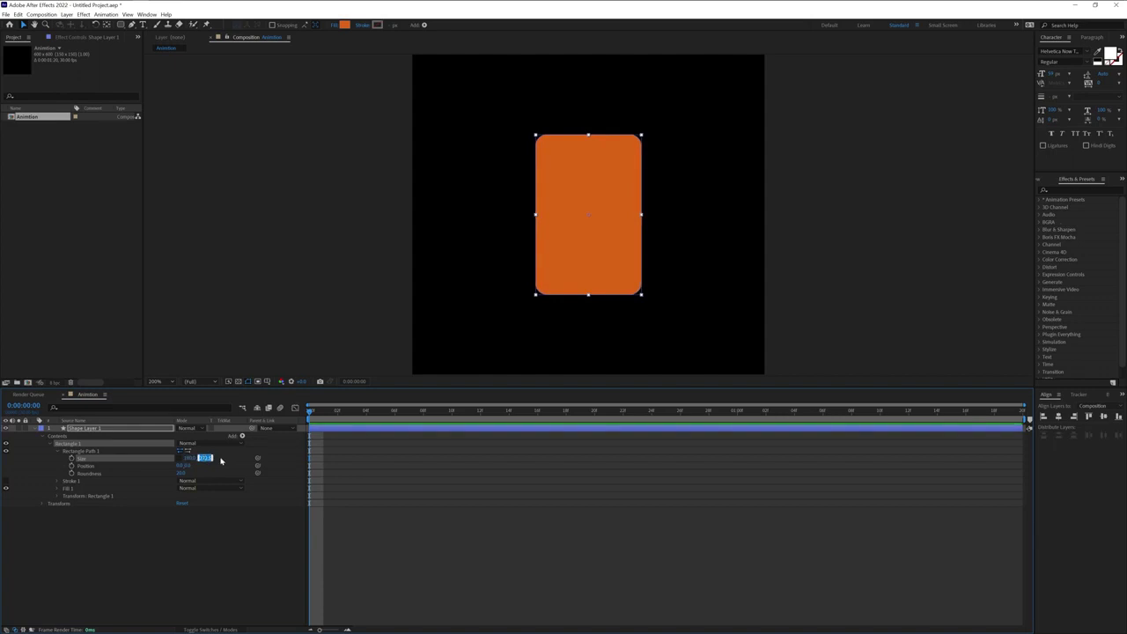
pyautogui.write('180')
pyautogui.press('Return')
# - Increase the rectangle path's Roundness until the square forms a full circle
pyautogui.click(150, 472)
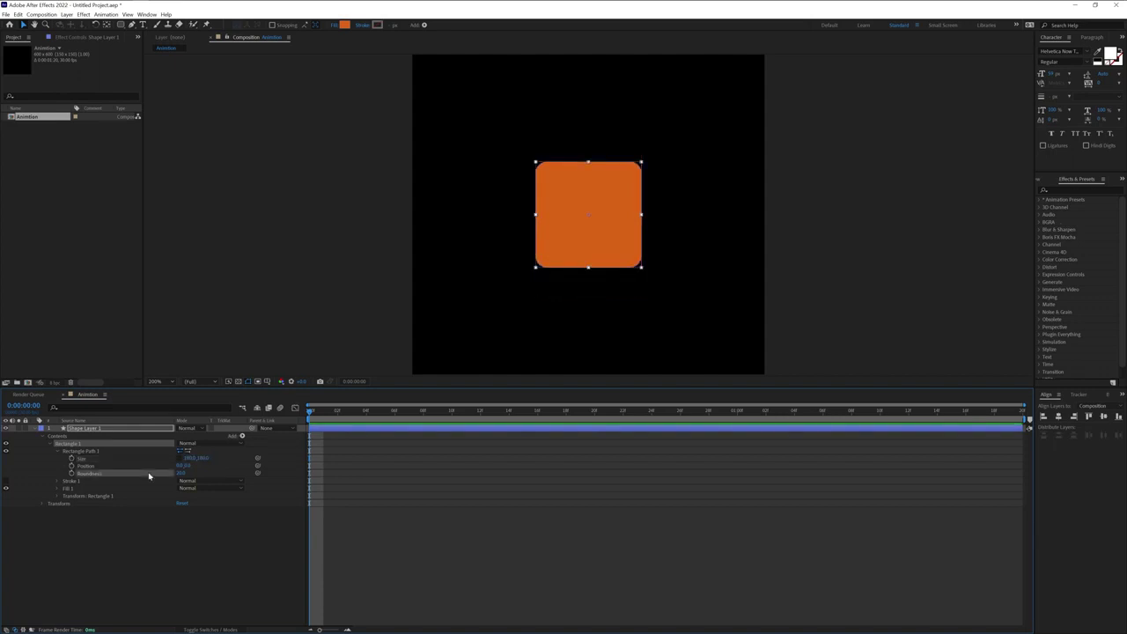
pyautogui.moveTo(181, 474); pyautogui.dragTo(255, 473)
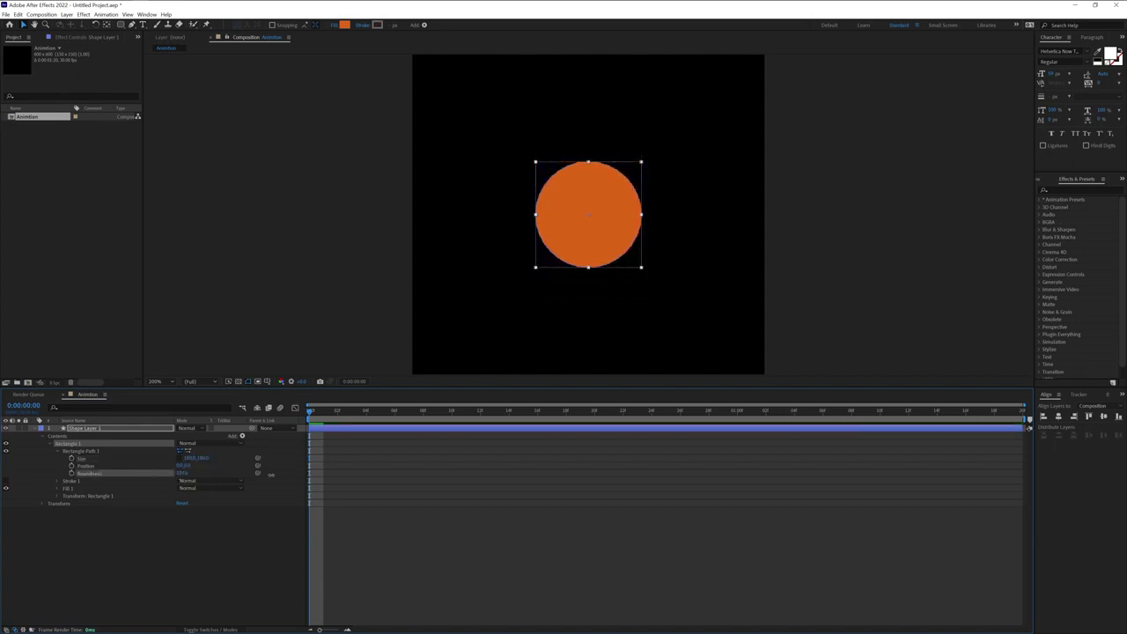
pyautogui.click(190, 439)
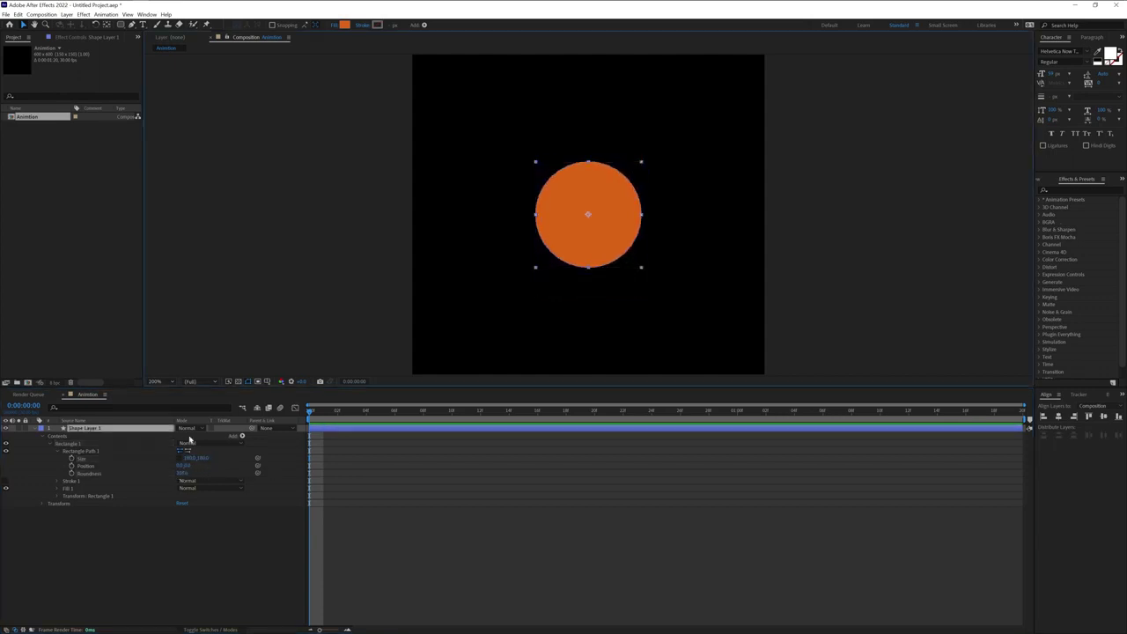
# - Start Size and Position keyframes at the first frame and add a Size keyframe at frame 15 with a height of about 512 px
pyautogui.click(71, 459)
pyautogui.click(72, 466)
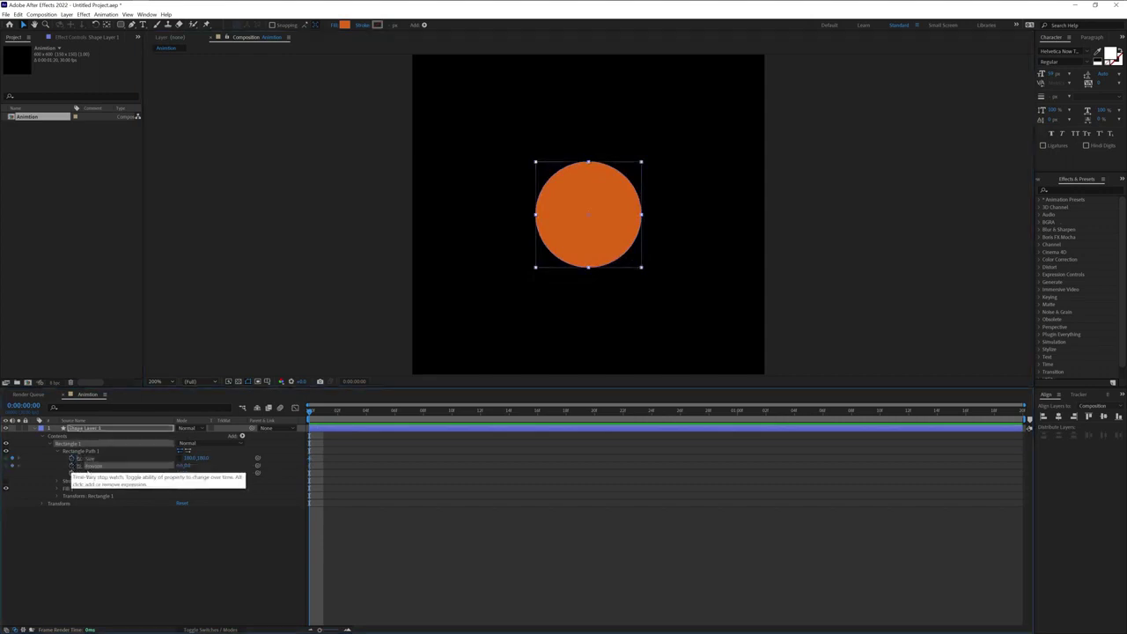
pyautogui.moveTo(310, 414); pyautogui.dragTo(739, 420)
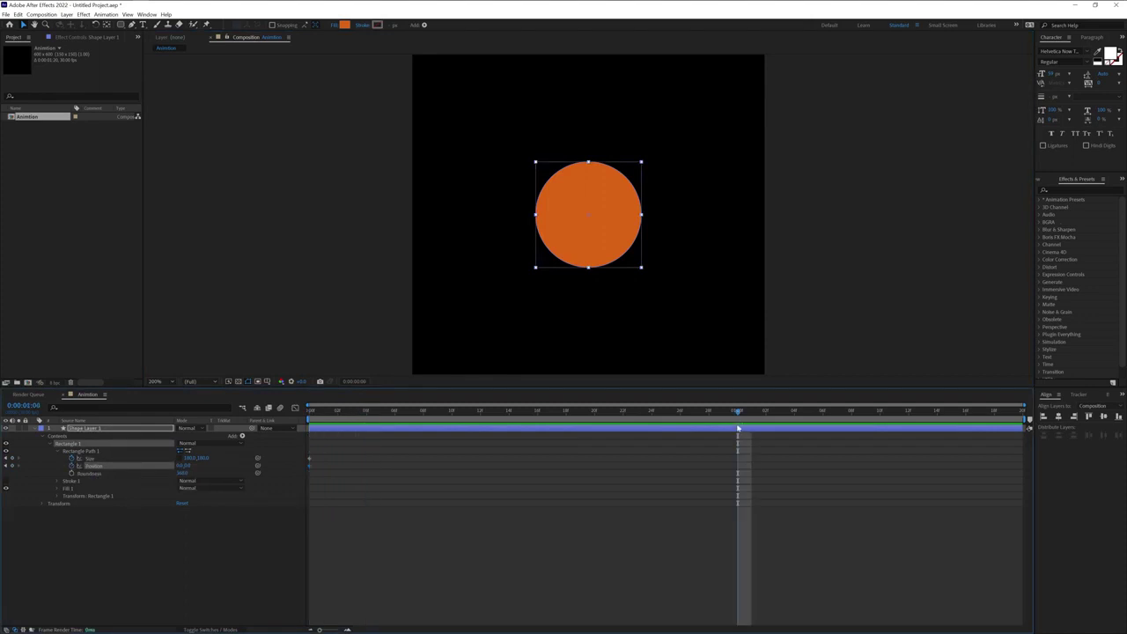
pyautogui.moveTo(205, 458); pyautogui.dragTo(273, 458)
pyautogui.moveTo(738, 462)
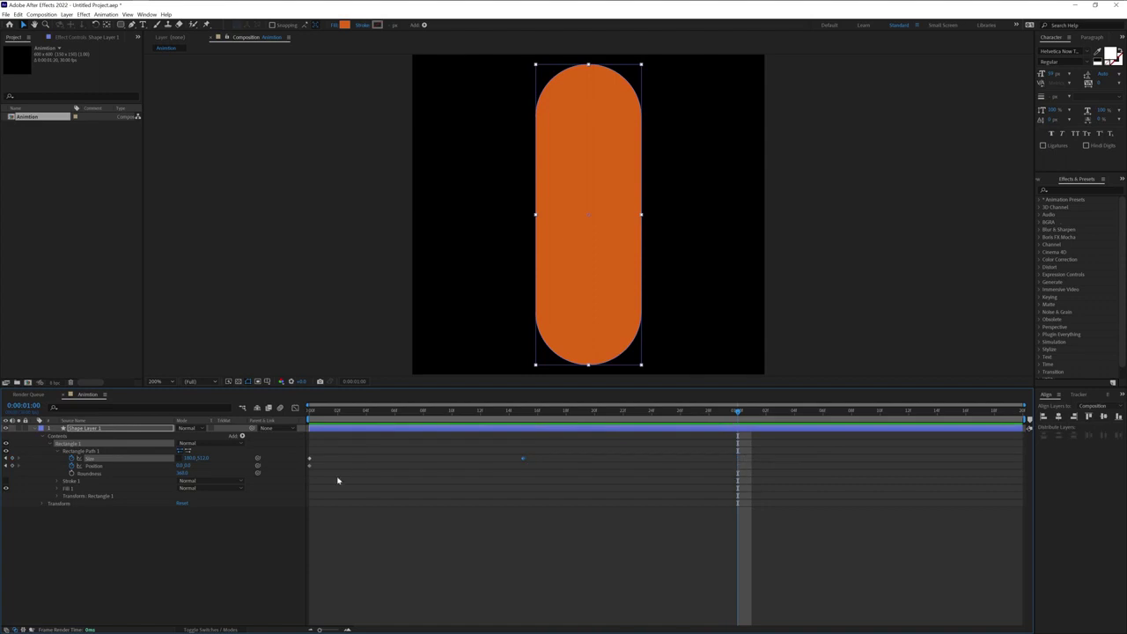
# - At 0:00:01:00, keyframe the rectangle path's Size height back to 180 px
pyautogui.click(189, 458)
pyautogui.click(222, 467)
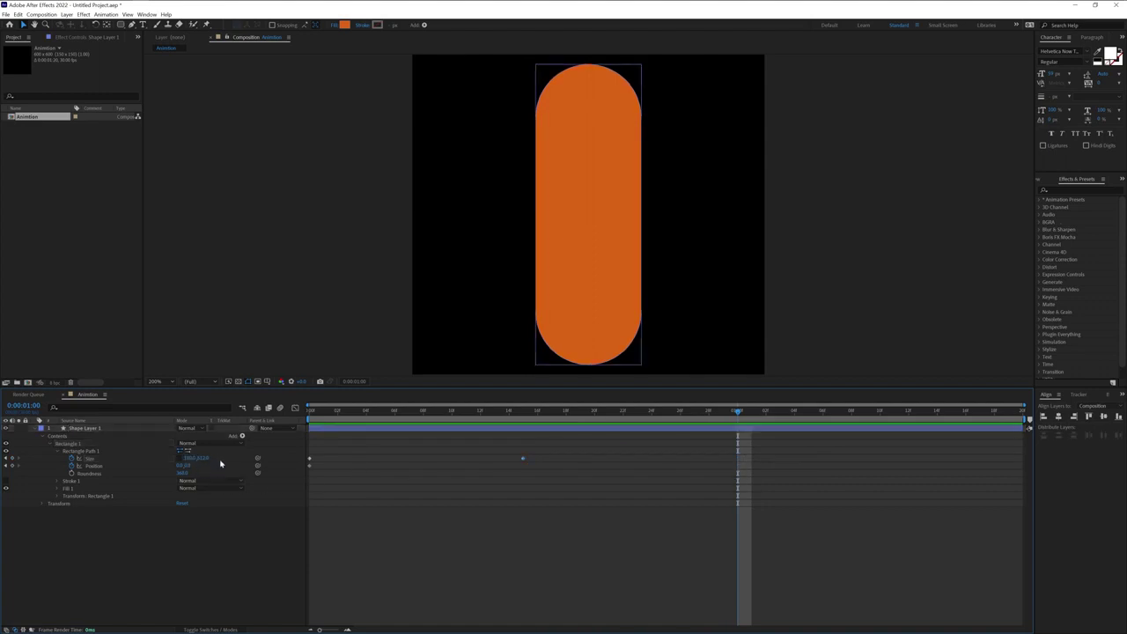
pyautogui.click(203, 458)
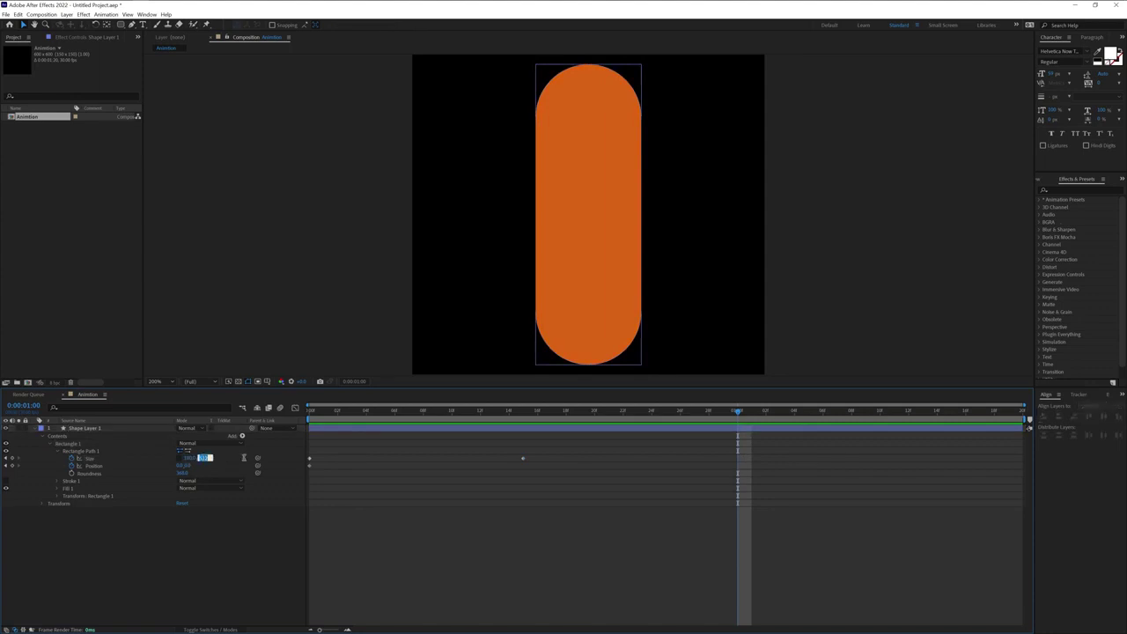
pyautogui.write('180')
pyautogui.press('Return')
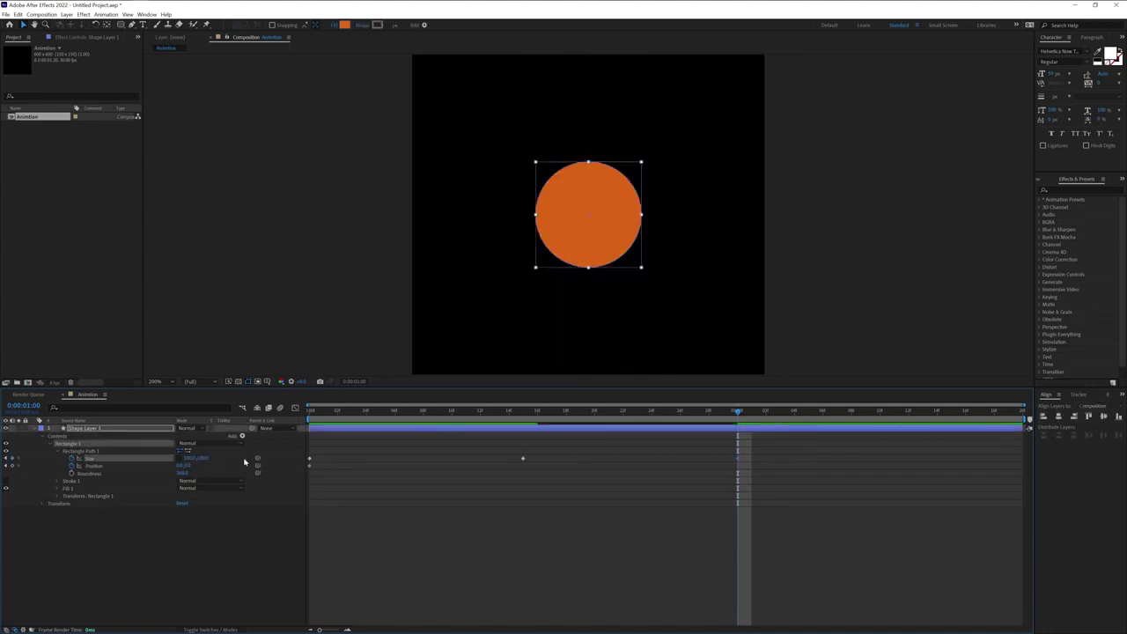
# - At 0:00:01:00, keyframe the path's vertical Position at about -178 px so the circle travels upward
pyautogui.click(666, 491)
pyautogui.moveTo(738, 410); pyautogui.dragTo(735, 451)
pyautogui.click(173, 481)
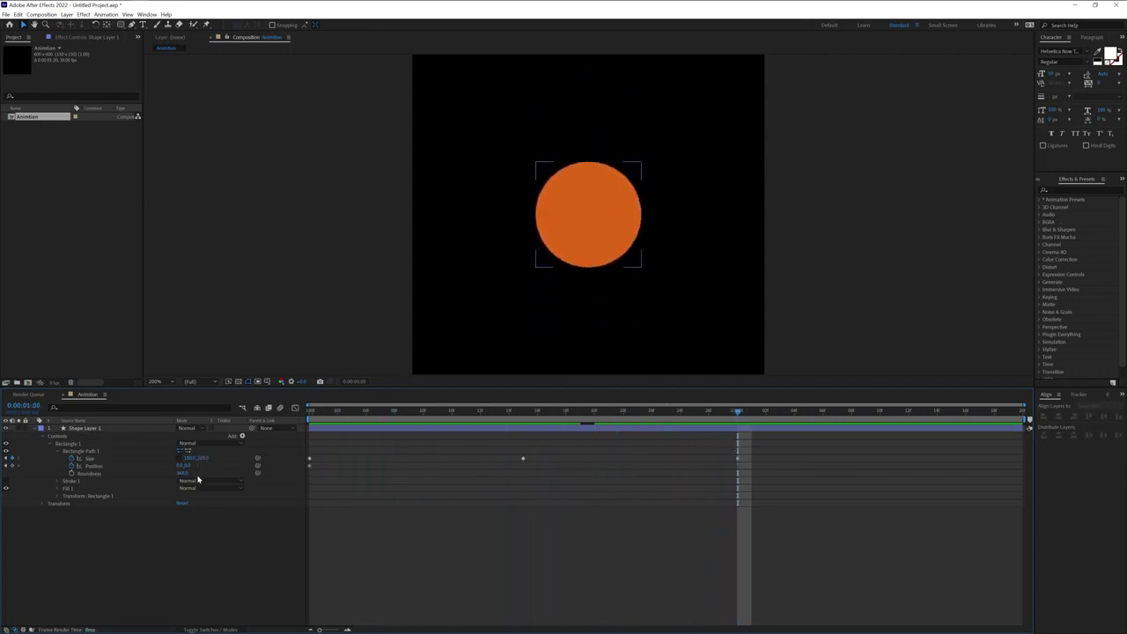
pyautogui.moveTo(188, 465); pyautogui.dragTo(113, 461)
# - At frame 15, move the stretched shape down to roughly the middle of the composition and preview the motion
pyautogui.moveTo(738, 412); pyautogui.dragTo(523, 413)
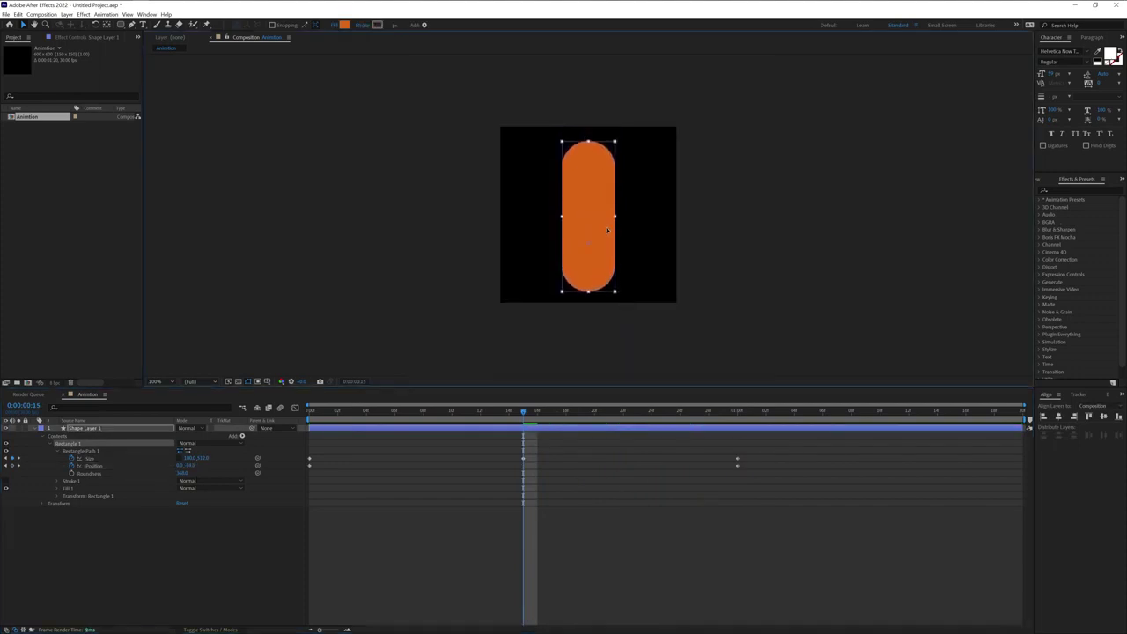
pyautogui.press('space')
pyautogui.press('.')
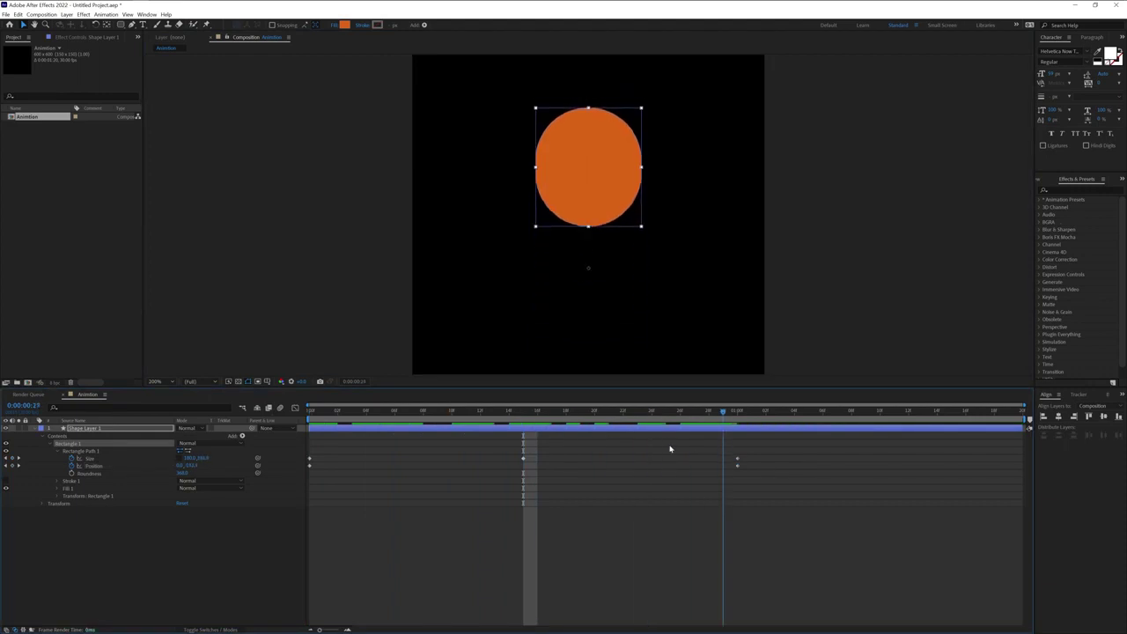
pyautogui.press('space')
# - Apply Easy Ease to the first and last Size and Position keyframes and preview the animation
pyautogui.moveTo(350, 434); pyautogui.dragTo(301, 482)
pyautogui.moveTo(762, 491); pyautogui.dragTo(724, 456)
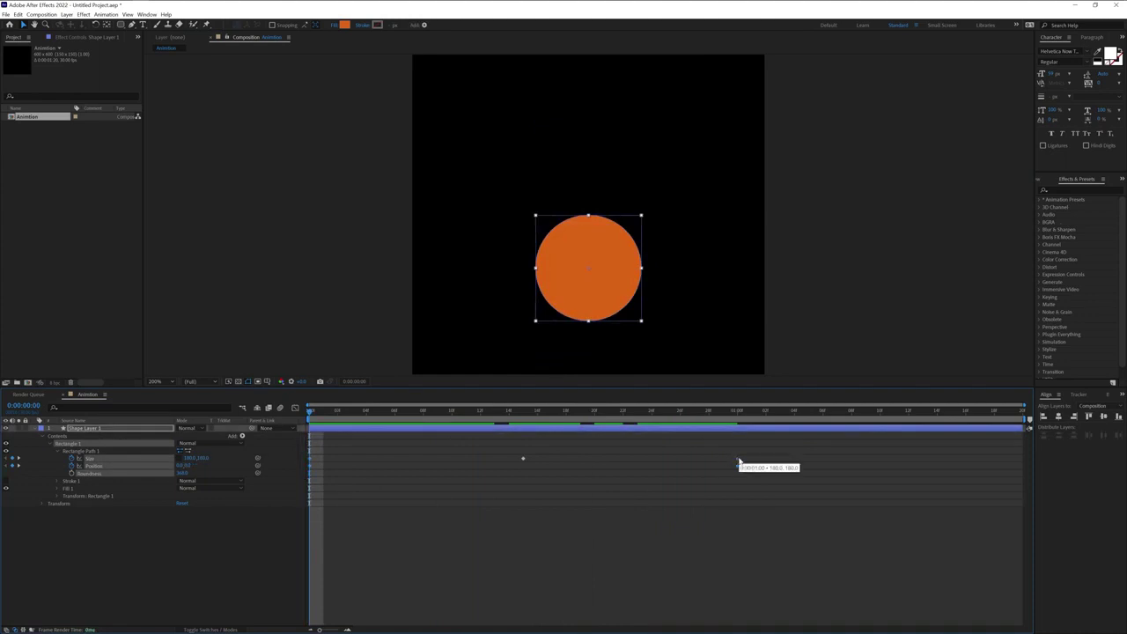
pyautogui.rightClick(738, 460)
pyautogui.moveTo(797, 560)
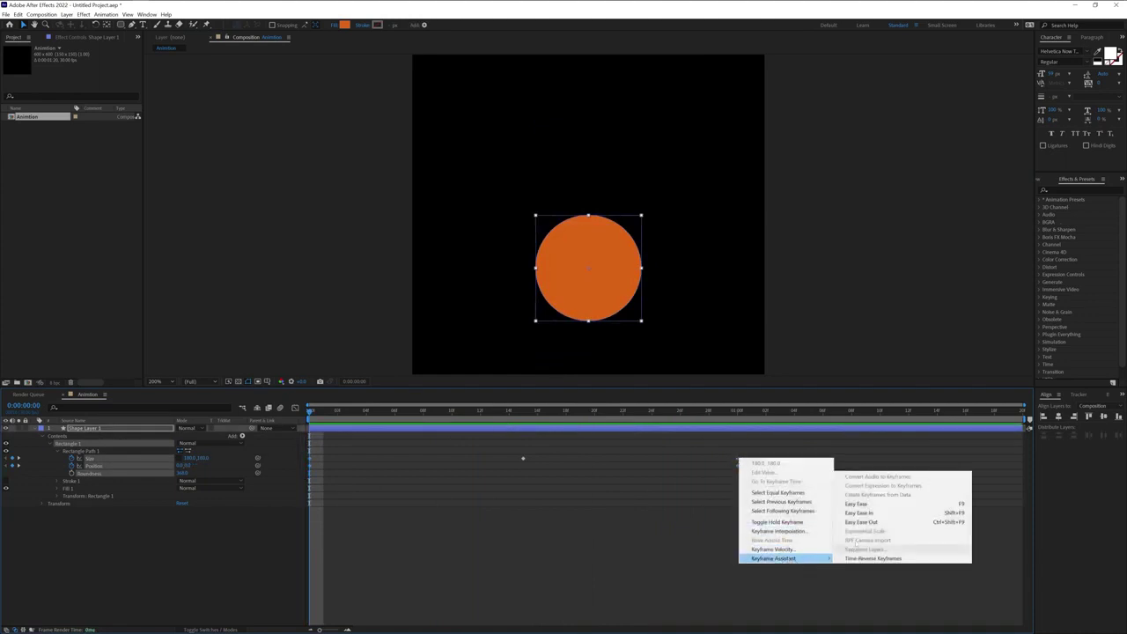
pyautogui.click(857, 505)
pyautogui.press('space')
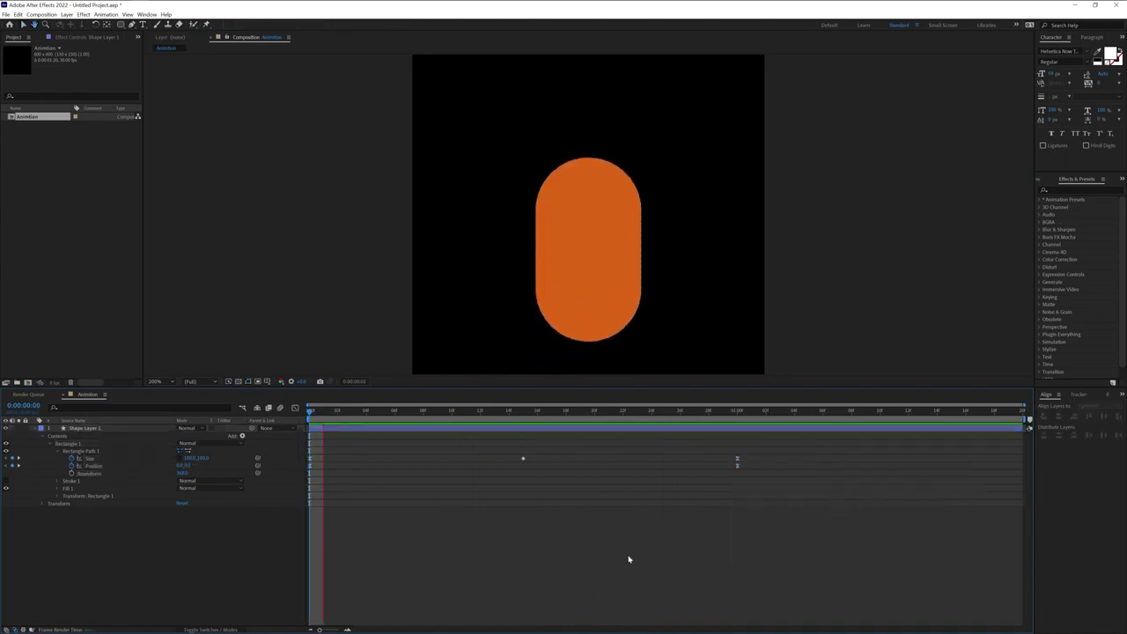
pyautogui.press('space')
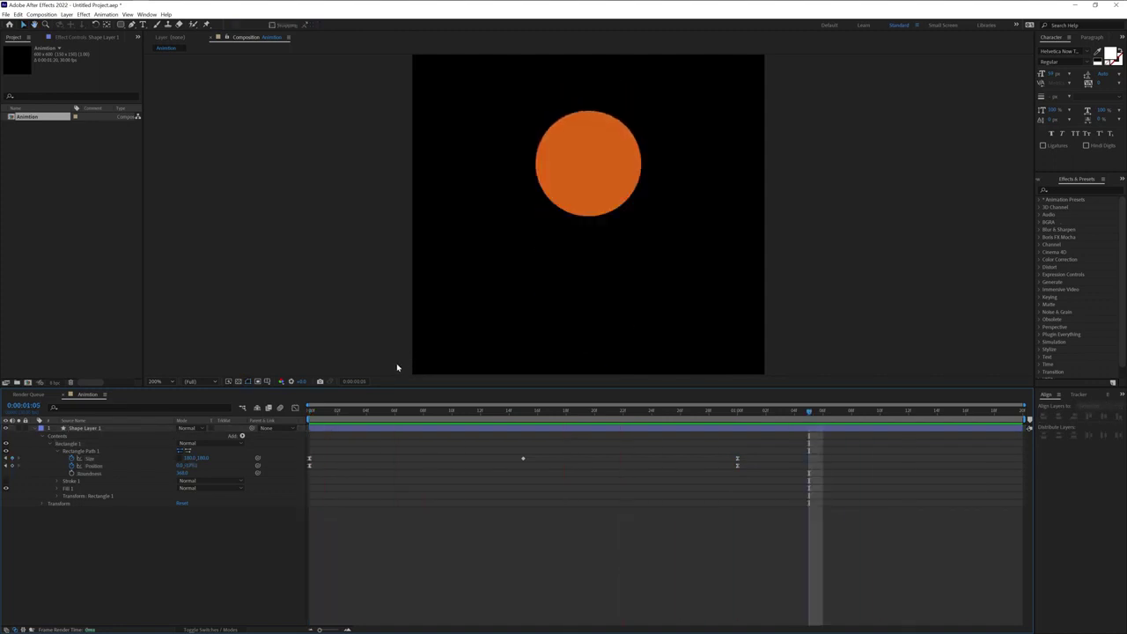
# - Change the circle's fill colour from orange to purple
pyautogui.click(617, 161)
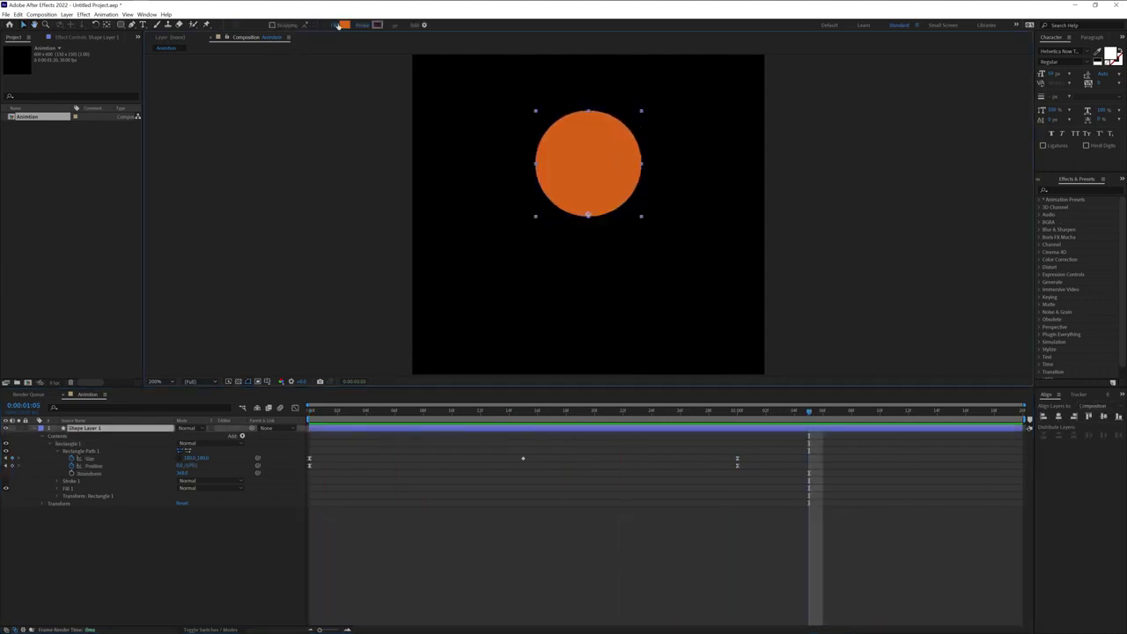
pyautogui.click(345, 26)
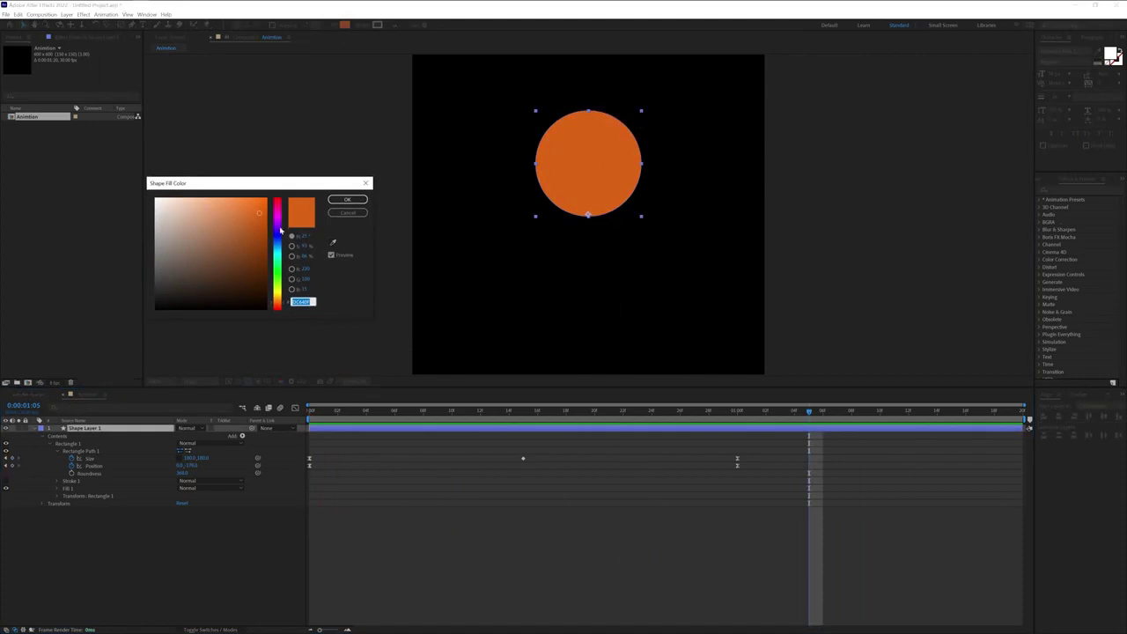
pyautogui.click(280, 228)
pyautogui.click(347, 200)
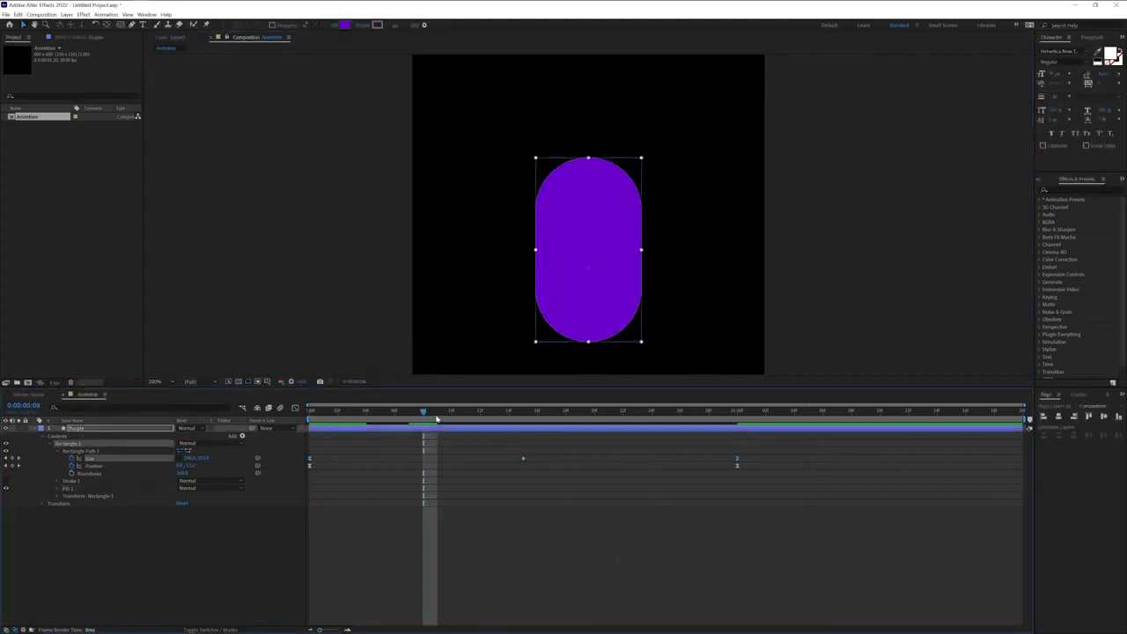
# - At 0:00:01:08, keyframe the rectangle path's Size at 0 × 0 so the circle shrinks away, and preview the animation
pyautogui.moveTo(423, 412); pyautogui.dragTo(846, 440)
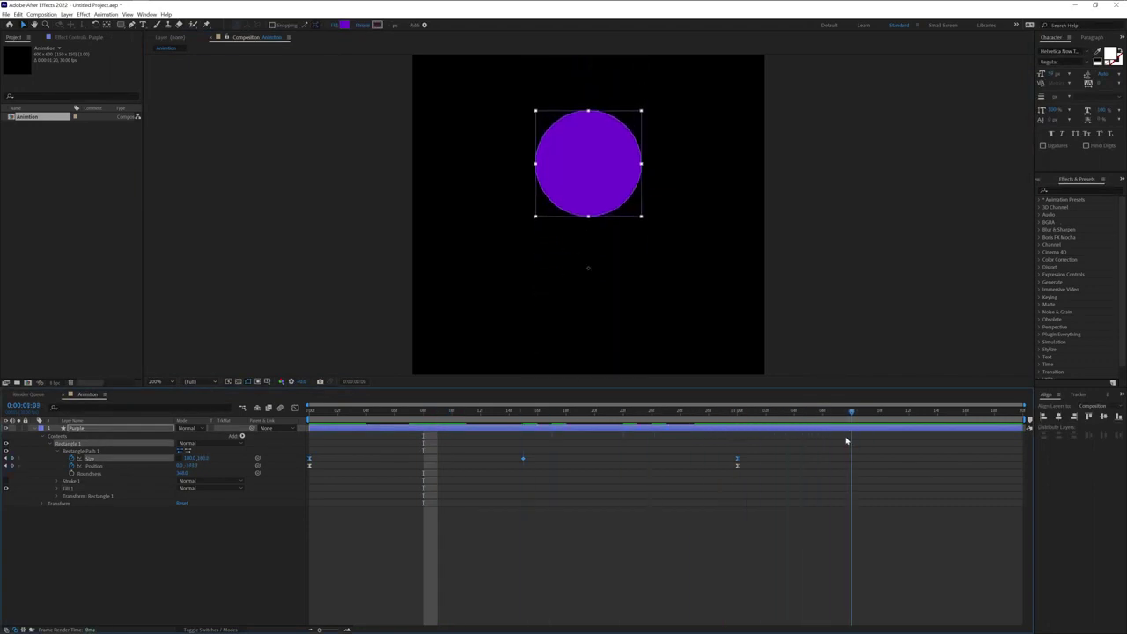
pyautogui.click(191, 458)
pyautogui.write('6')
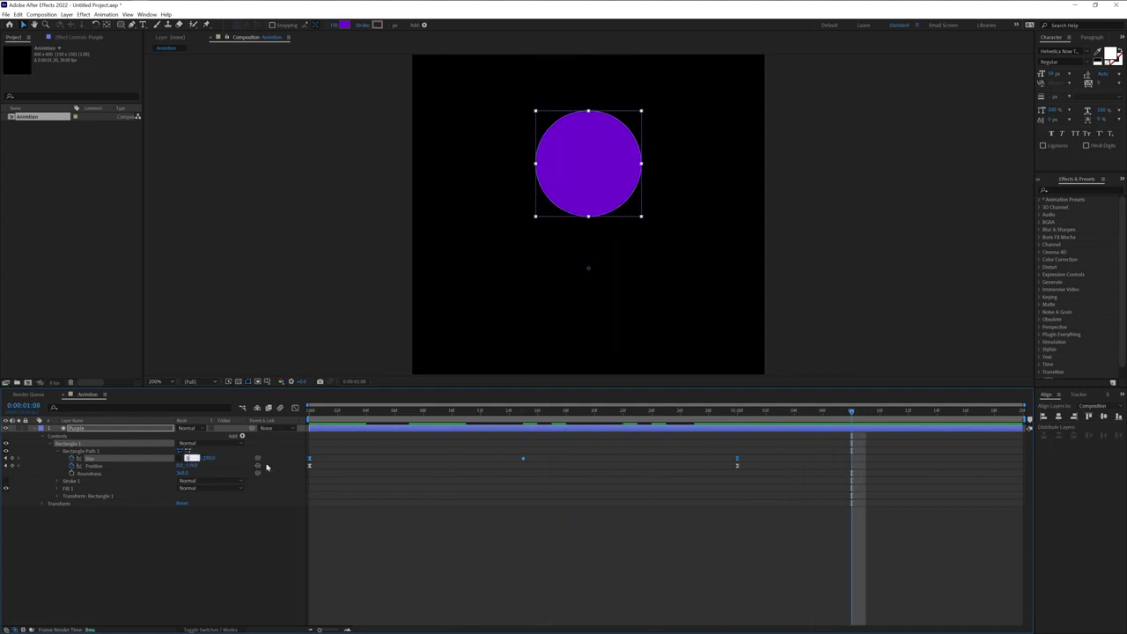
pyautogui.press('Return')
pyautogui.click(199, 458)
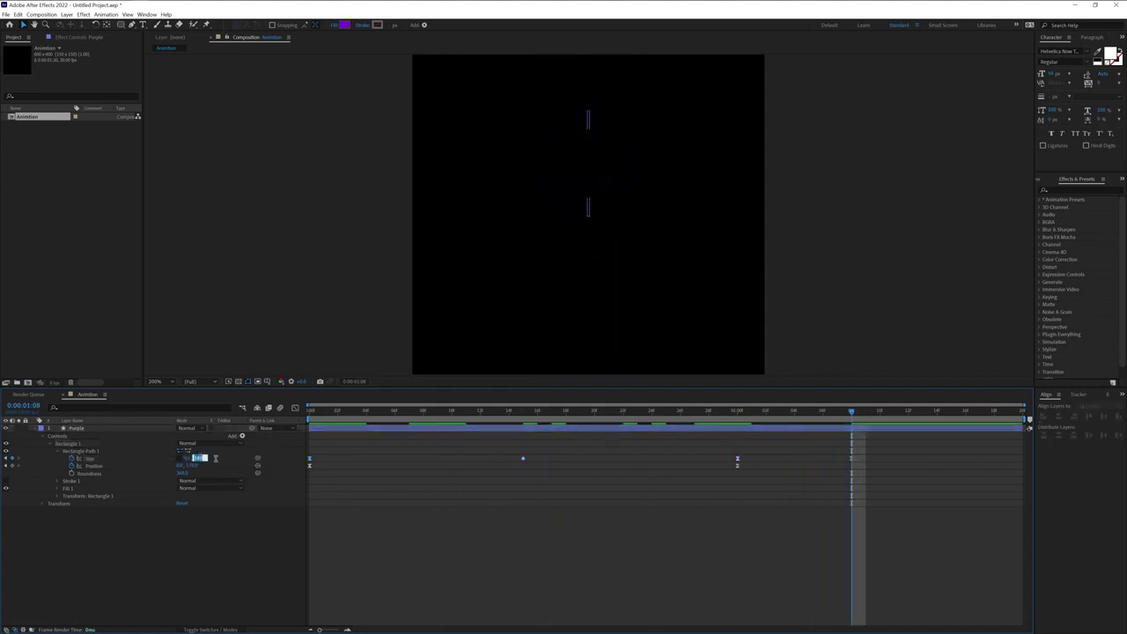
pyautogui.write('0')
pyautogui.press('Return')
pyautogui.press('space')
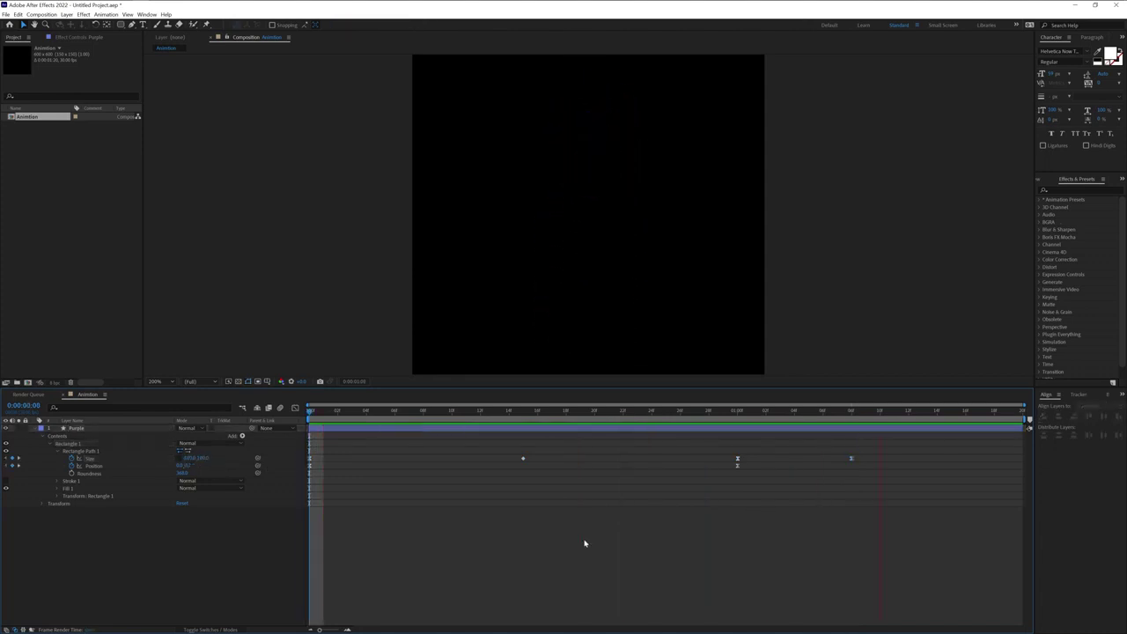
pyautogui.press('space')
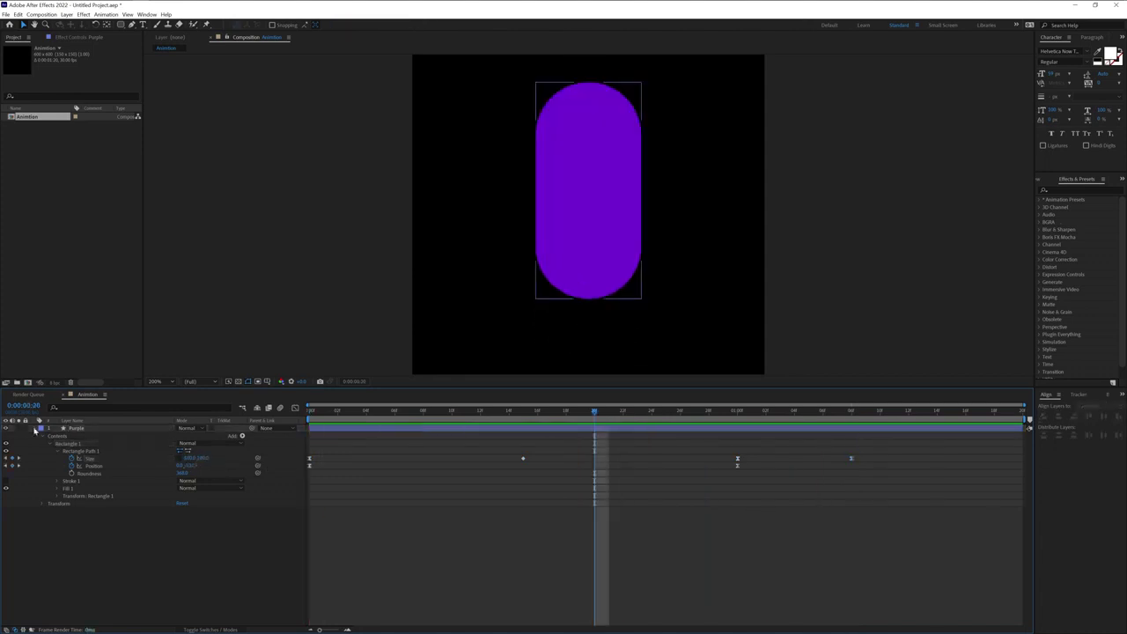
# - Collapse the Purple layer's properties, duplicate the layer and rename the copy as Yellow
pyautogui.click(35, 428)
pyautogui.click(203, 449)
pyautogui.click(88, 430)
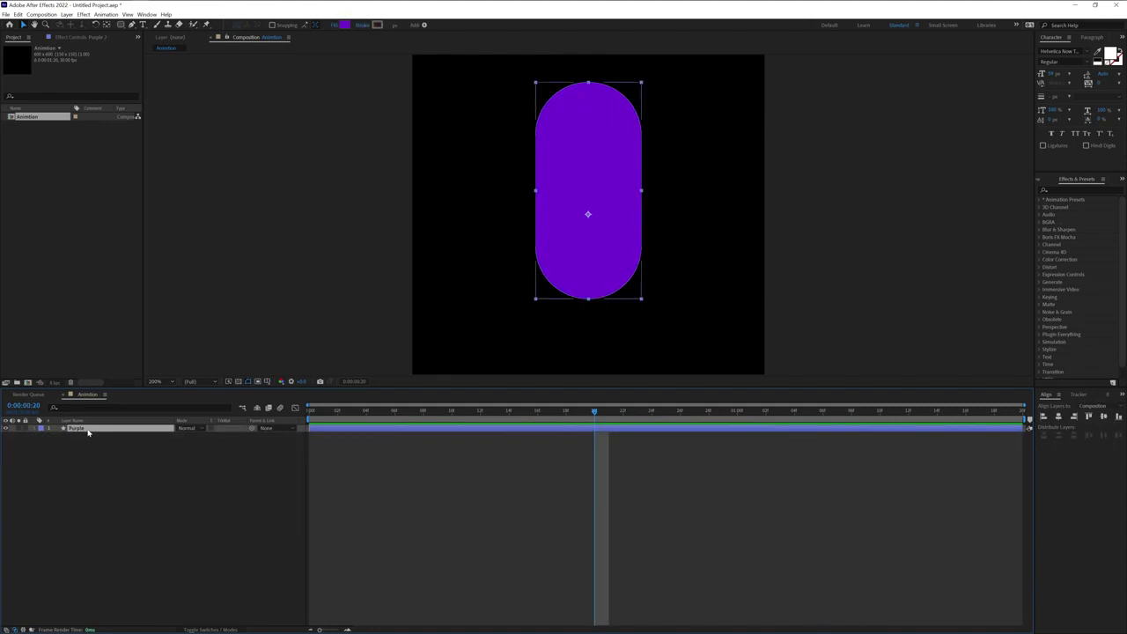
pyautogui.hotkey('ctrl', 'd')
pyautogui.rightClick(88, 430)
pyautogui.click(110, 415)
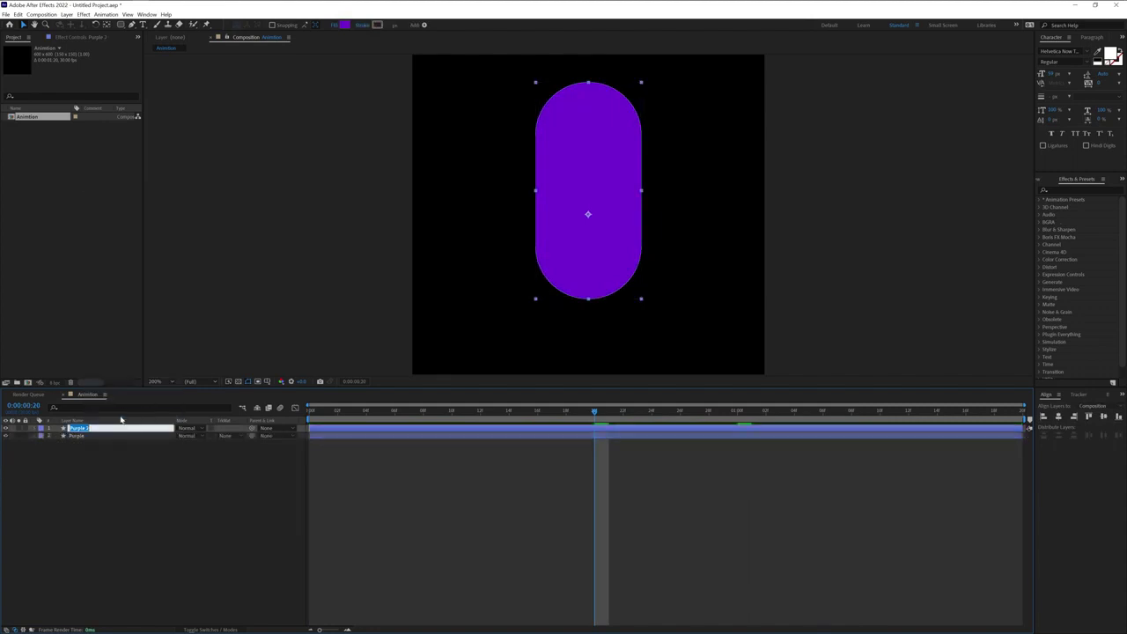
pyautogui.write('Yellow')
pyautogui.press('Return')
# - Change the Yellow layer's shape fill colour to yellow
pyautogui.click(345, 25)
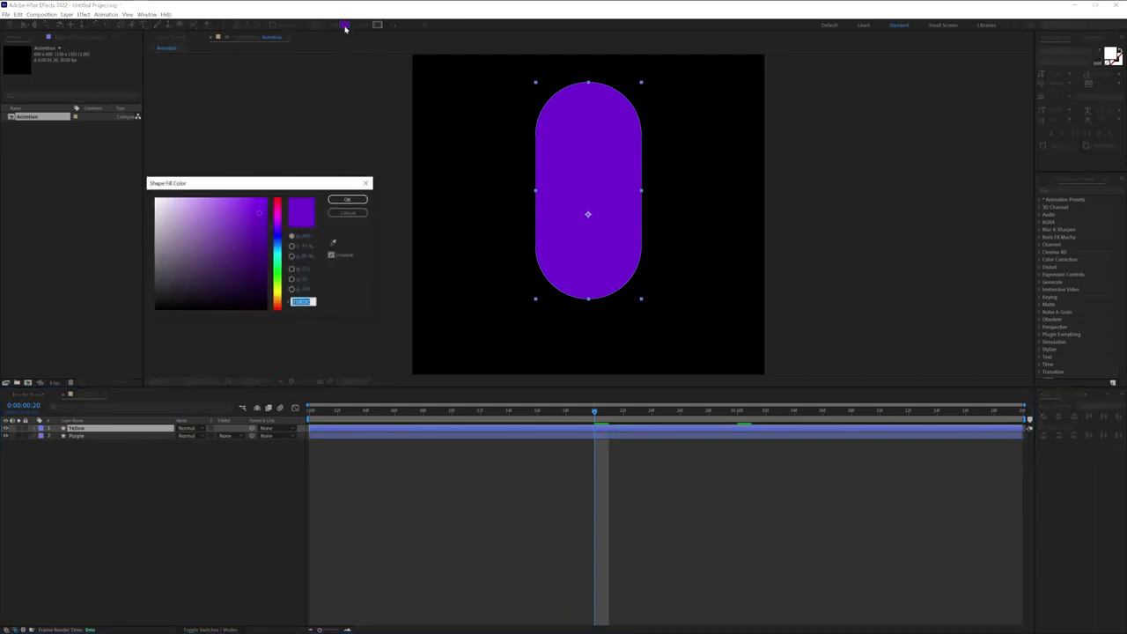
pyautogui.moveTo(278, 226); pyautogui.dragTo(278, 298)
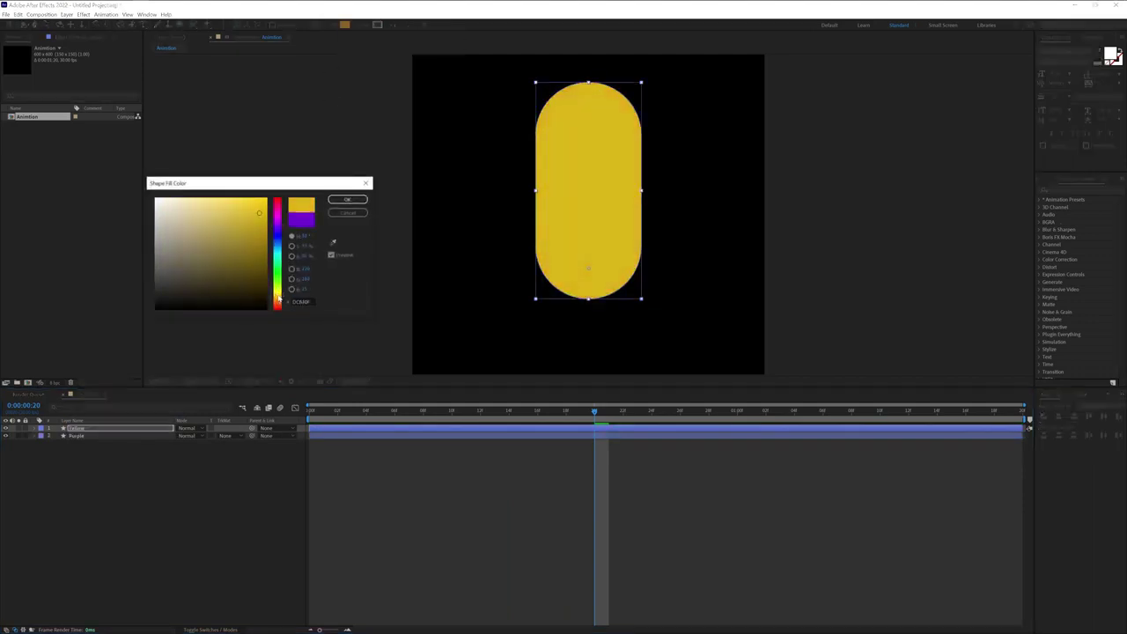
pyautogui.click(347, 199)
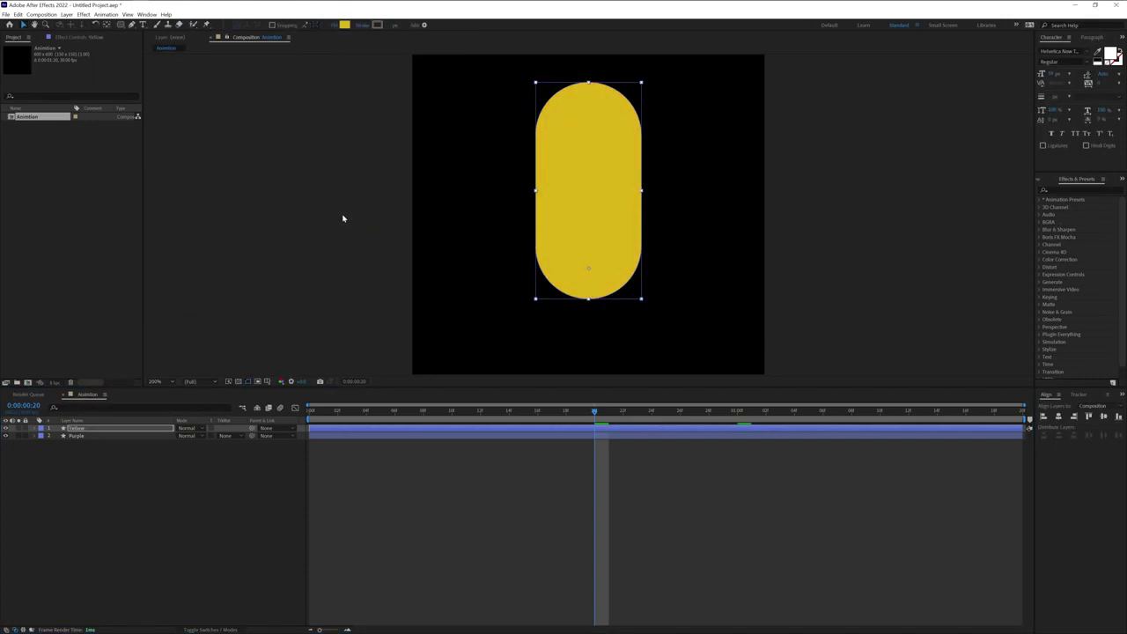
# - Offset the Purple layer to start at frame 6 and preview the animation from the beginning
pyautogui.moveTo(327, 438); pyautogui.dragTo(310, 411)
pyautogui.press('space')
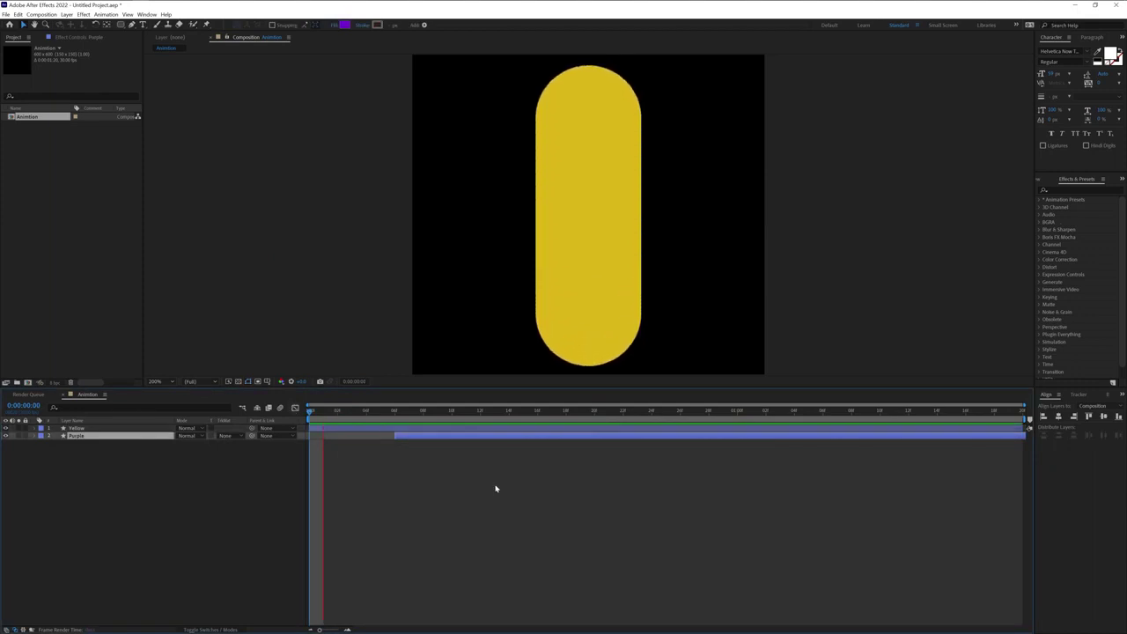
# - Duplicate the Yellow layer and rename the copy as Orange
pyautogui.click(85, 429)
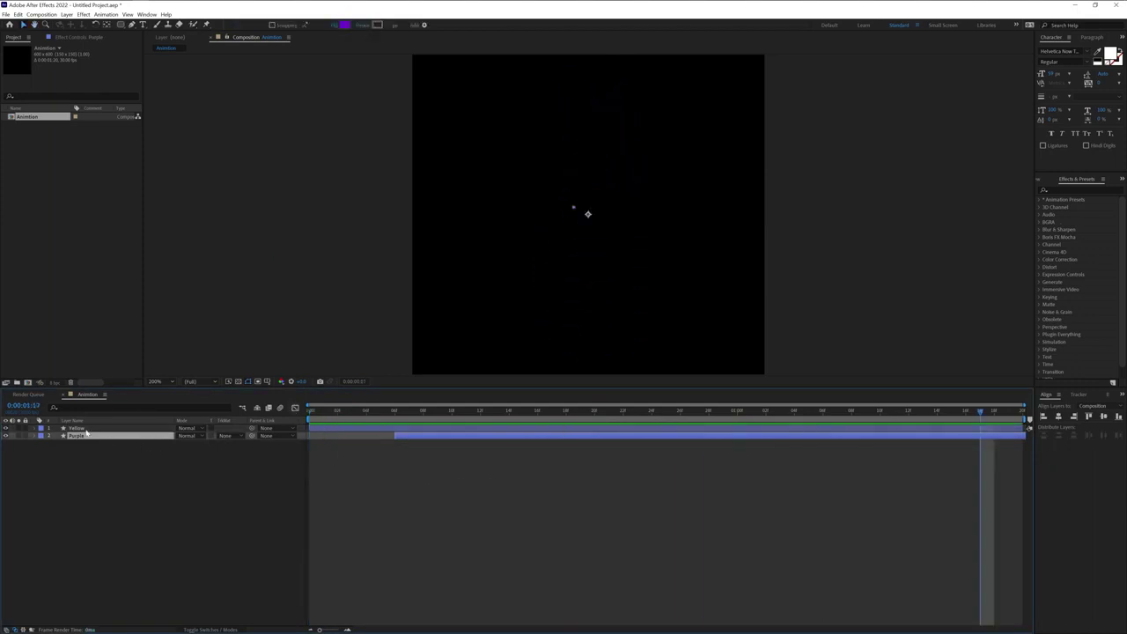
pyautogui.hotkey('ctrl', 'd')
pyautogui.press('Return')
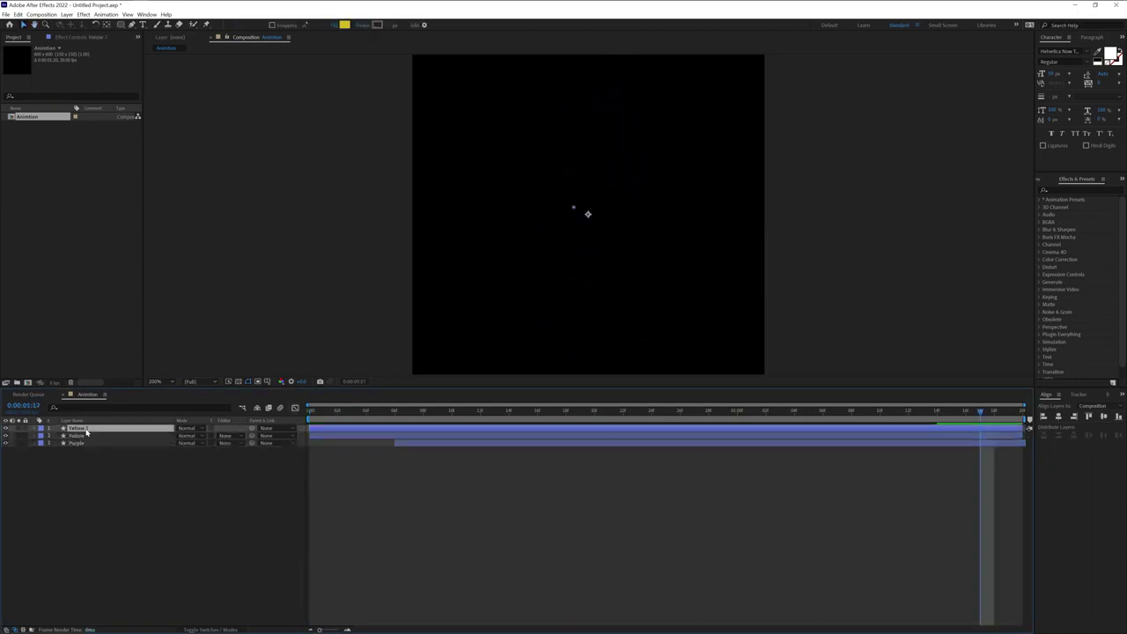
pyautogui.rightClick(86, 430)
pyautogui.click(119, 417)
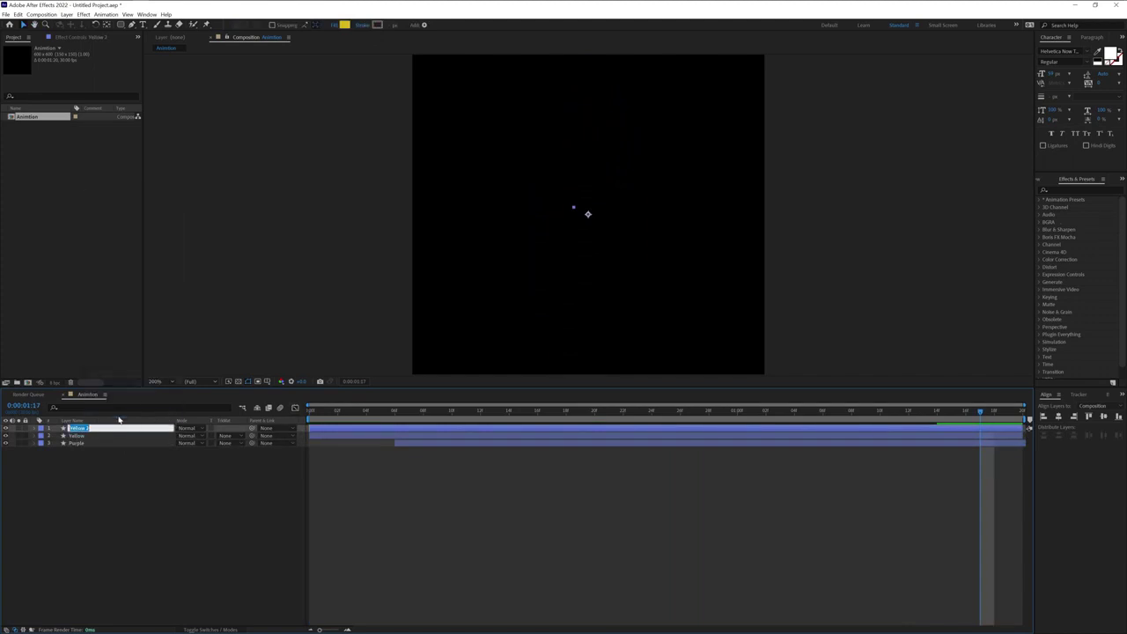
pyautogui.write('Orange')
pyautogui.press('Return')
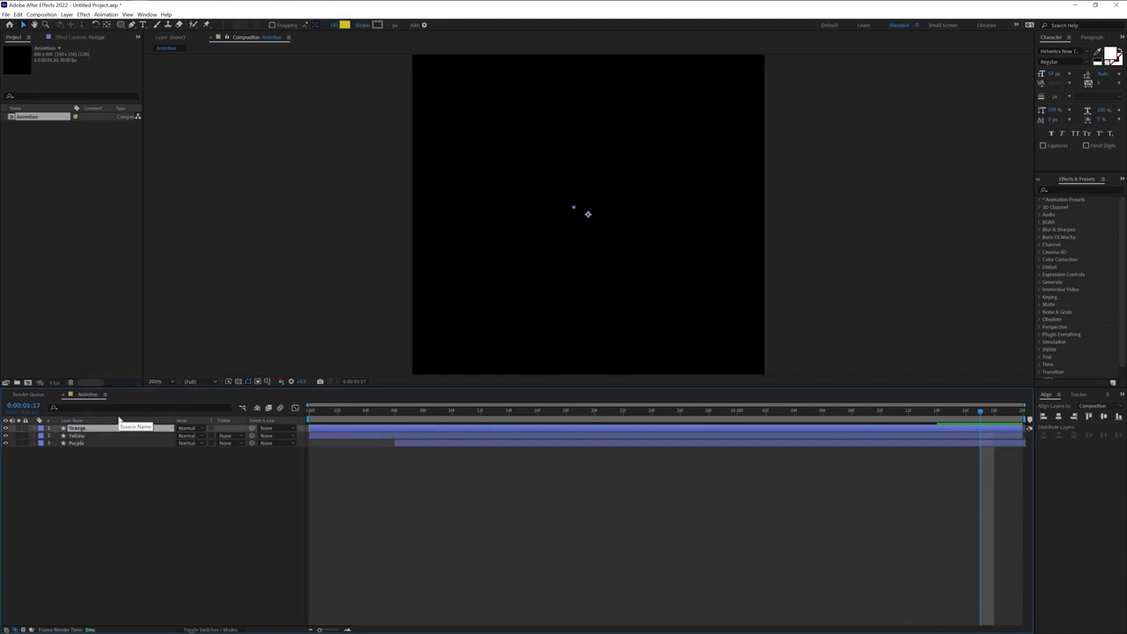
# - Change the Orange layer's shape fill colour to a reddish orange
pyautogui.click(344, 25)
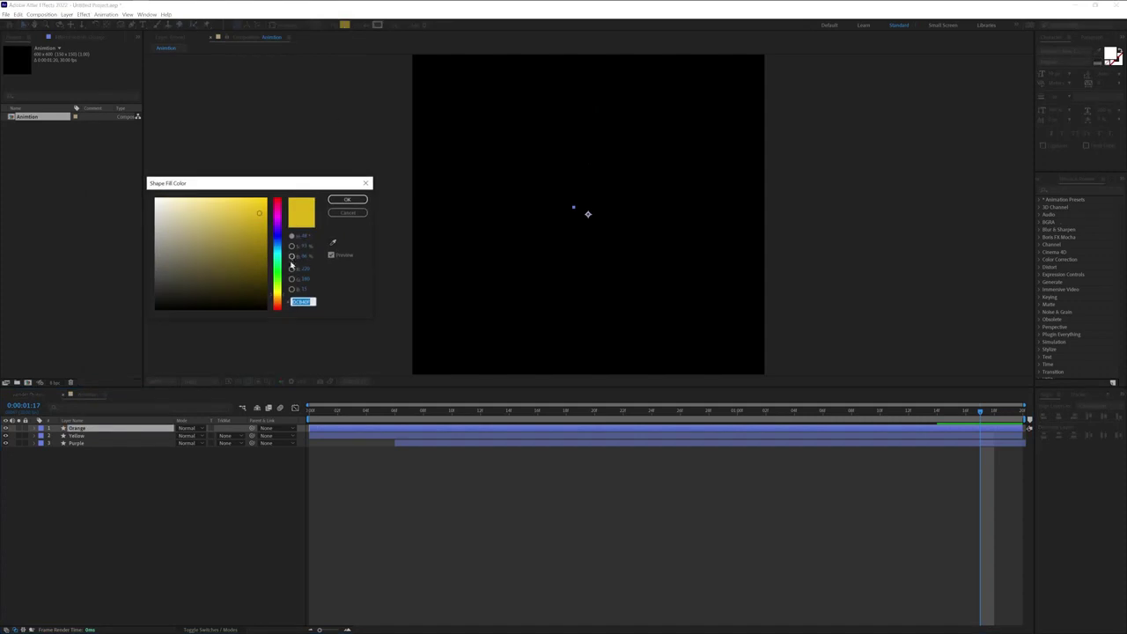
pyautogui.click(278, 303)
pyautogui.moveTo(278, 303); pyautogui.dragTo(279, 306)
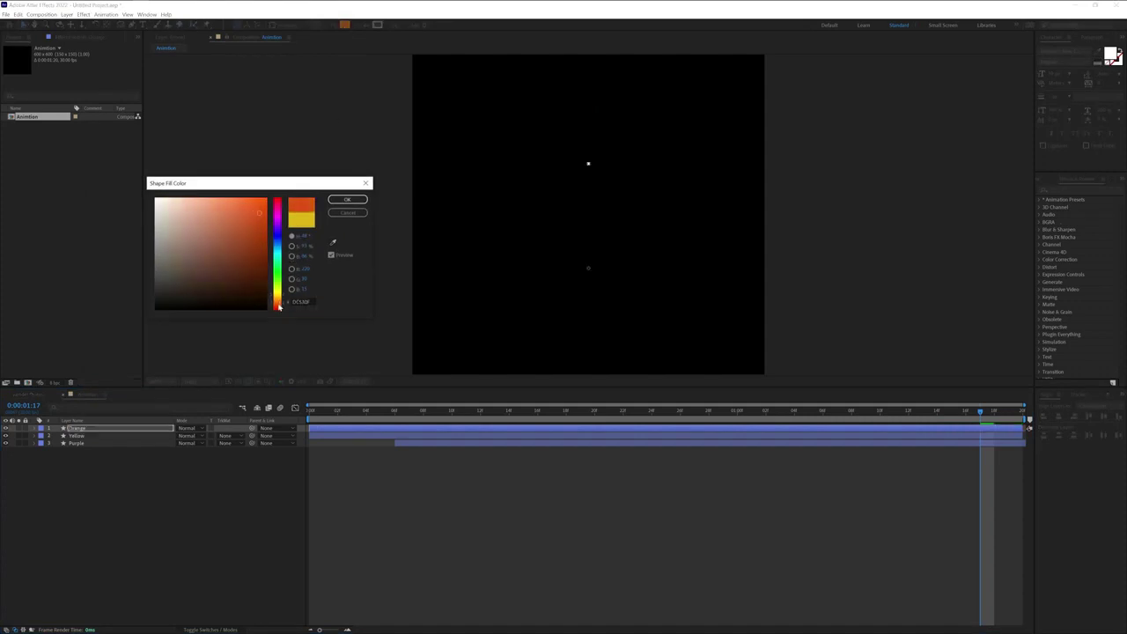
pyautogui.click(366, 201)
pyautogui.click(411, 456)
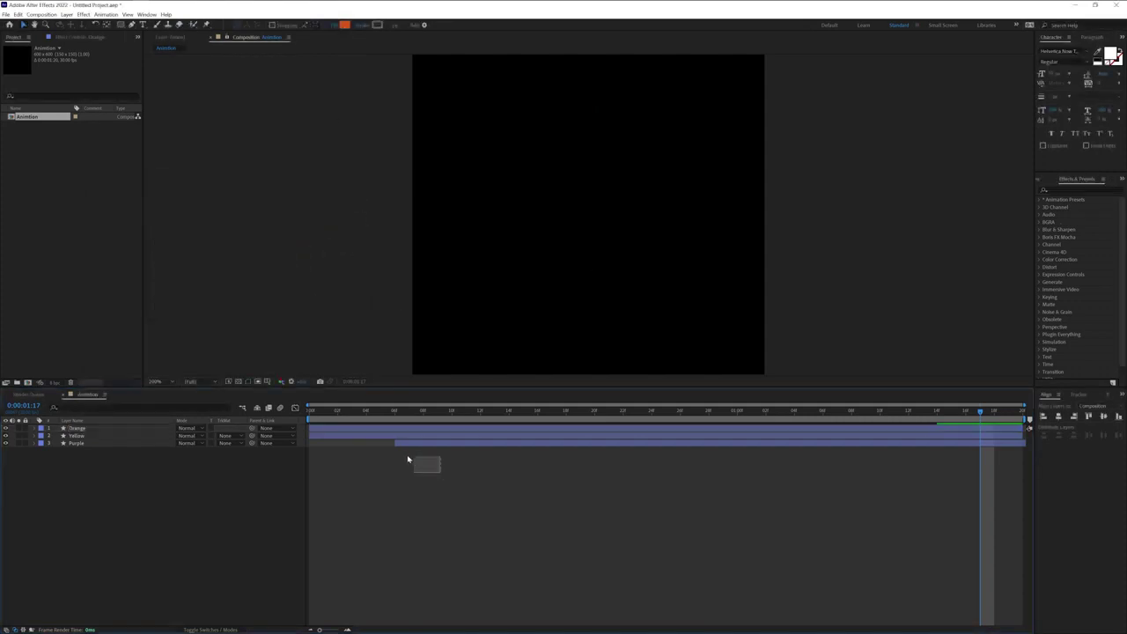
# - Shift the Yellow and Purple layers together two frames later in the timeline and preview the staggered animation
pyautogui.moveTo(94, 478); pyautogui.dragTo(163, 433)
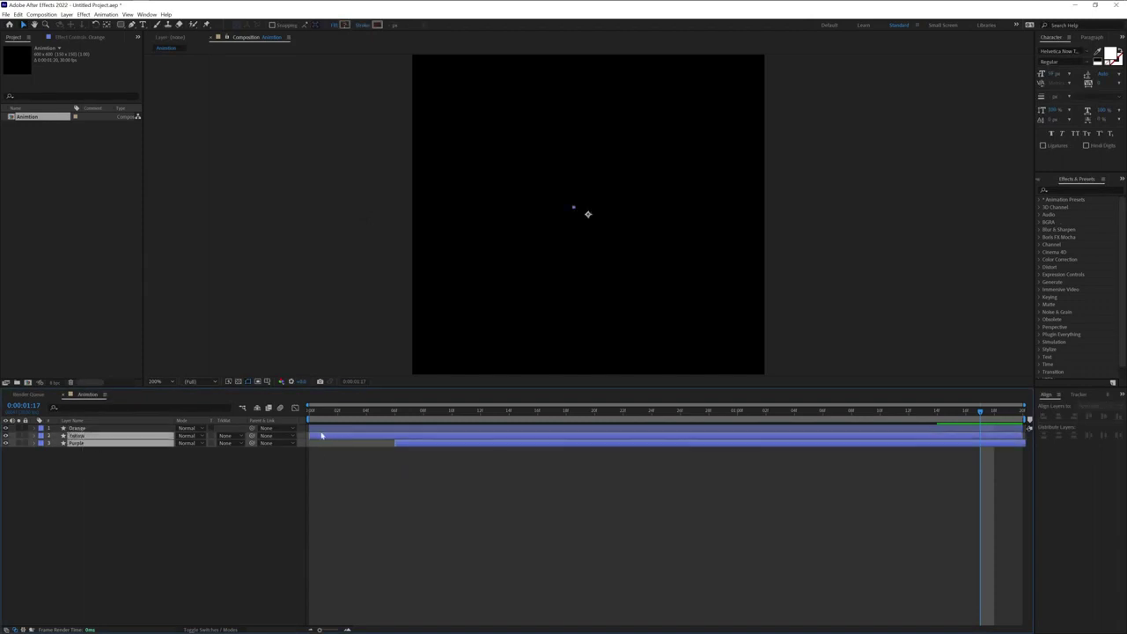
pyautogui.moveTo(321, 435); pyautogui.dragTo(346, 443)
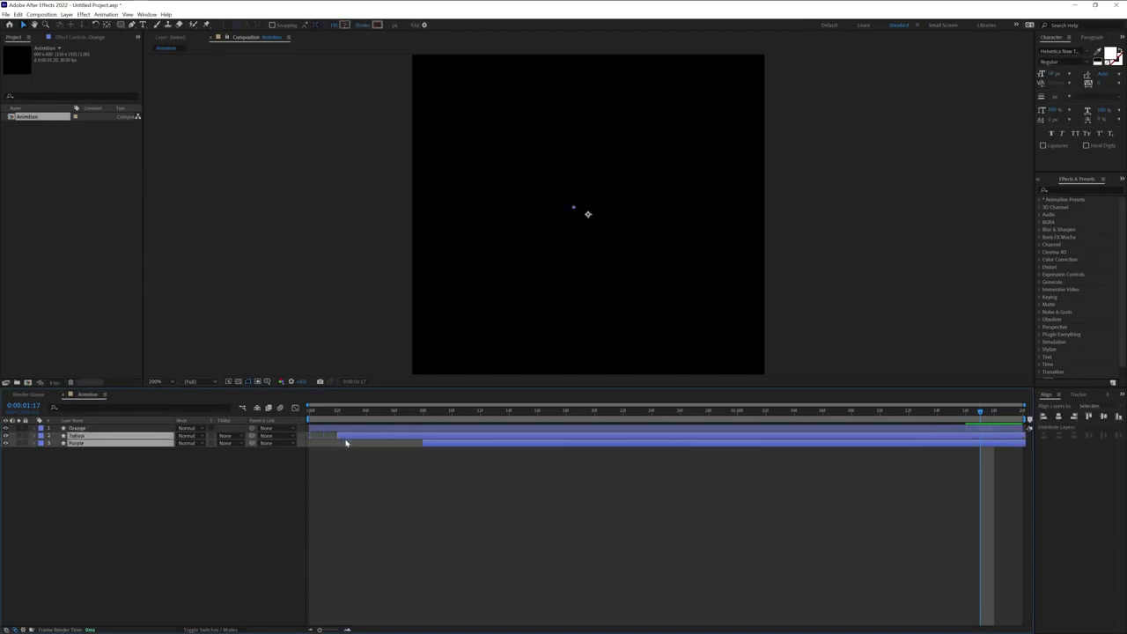
pyautogui.click(382, 490)
pyautogui.press('space')
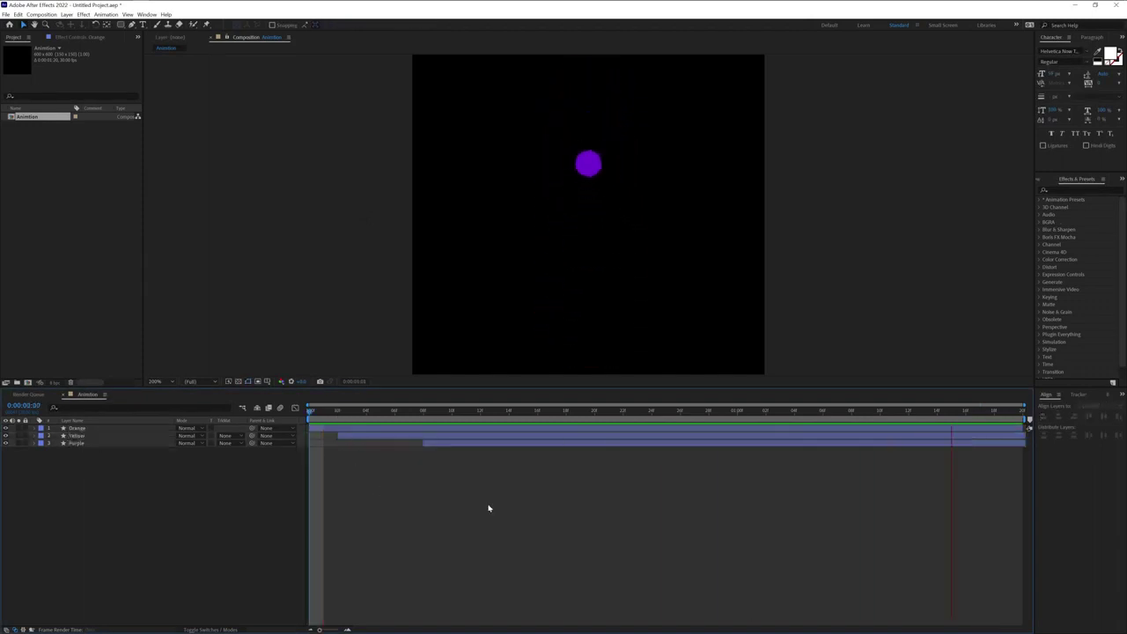
pyautogui.press('space')
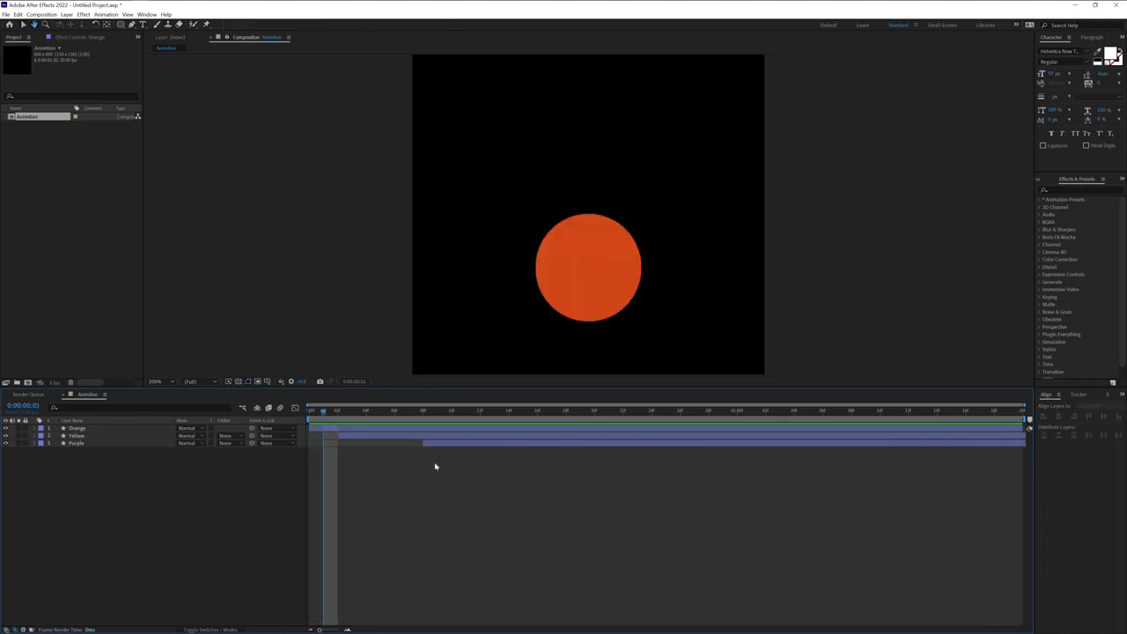
# - Move the Purple layer earlier so it starts at frame 6, and preview the animation from the first frame
pyautogui.moveTo(438, 448); pyautogui.dragTo(414, 448)
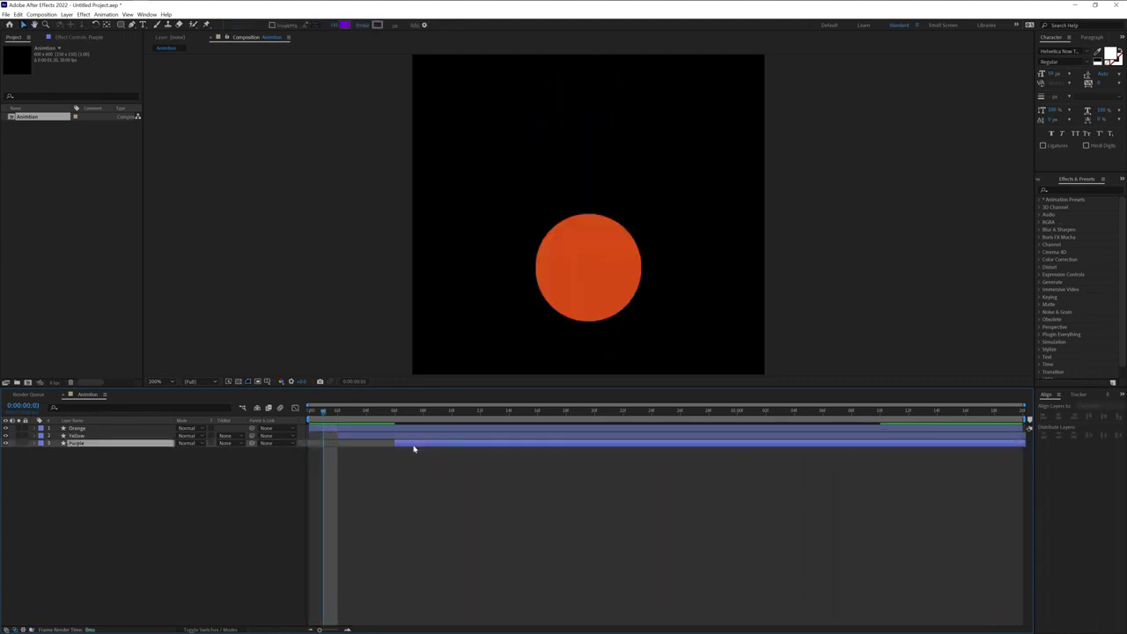
pyautogui.moveTo(331, 415); pyautogui.dragTo(309, 414)
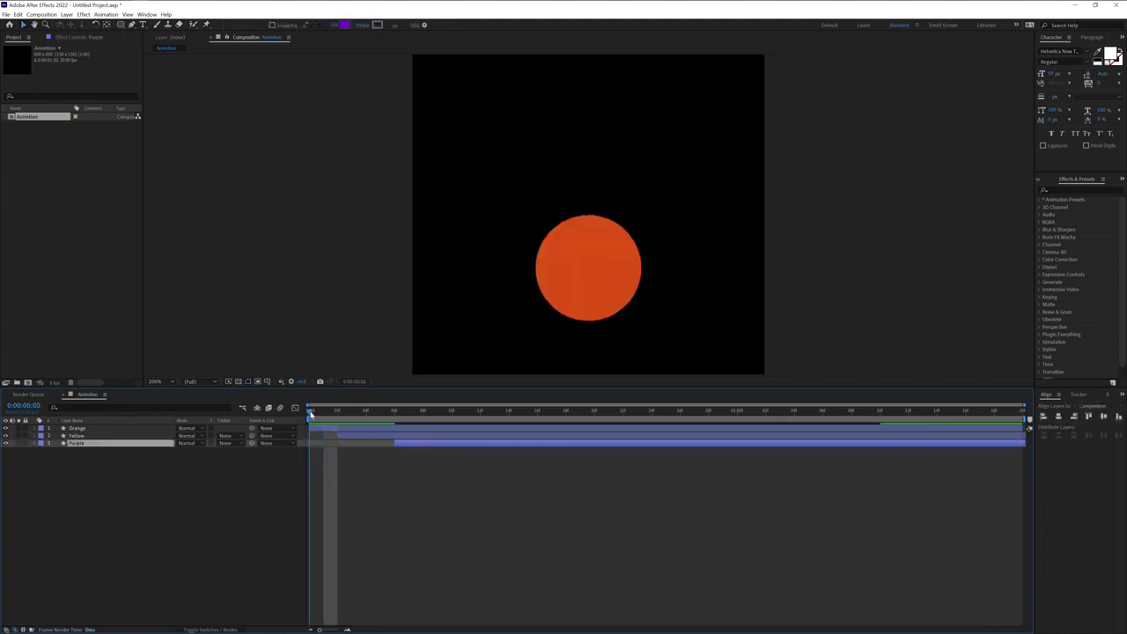
pyautogui.click(456, 497)
pyautogui.press('space')
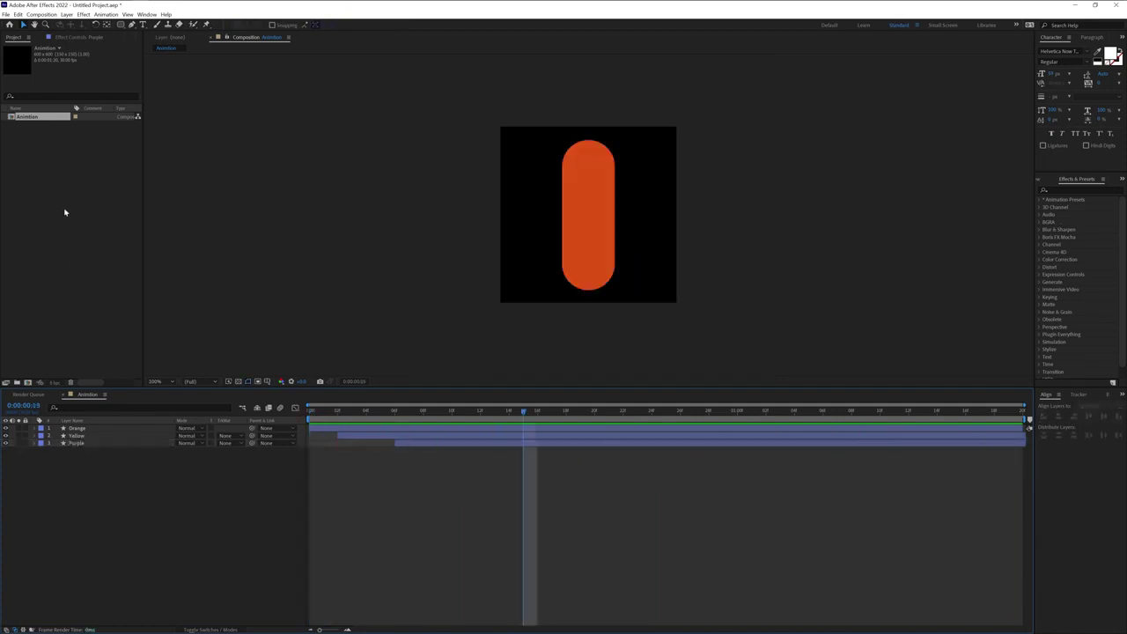
# - Create a 1200 × 1200 px composition named Pattern and place the finished circle animation composition in it
pyautogui.rightClick(64, 213)
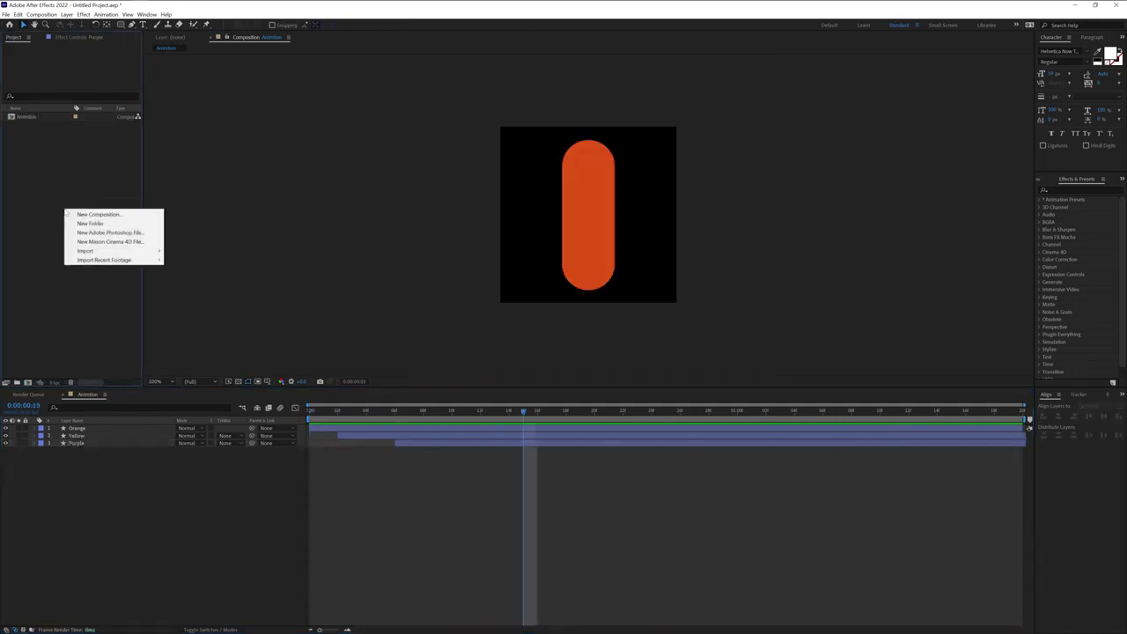
pyautogui.click(83, 217)
pyautogui.write('Balloon')
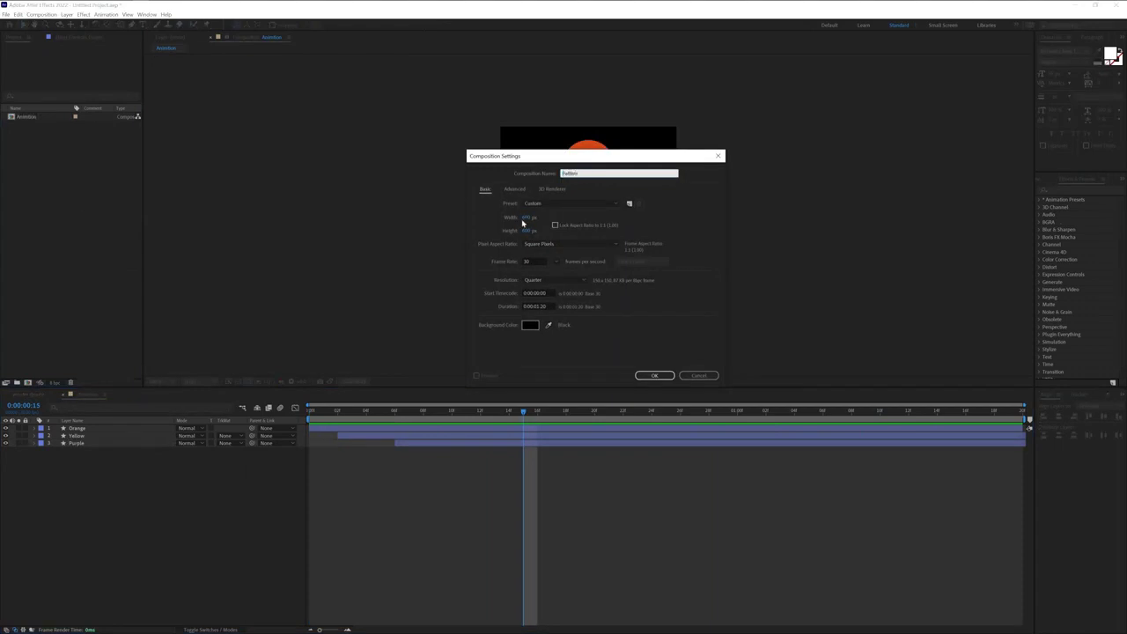
pyautogui.click(527, 218)
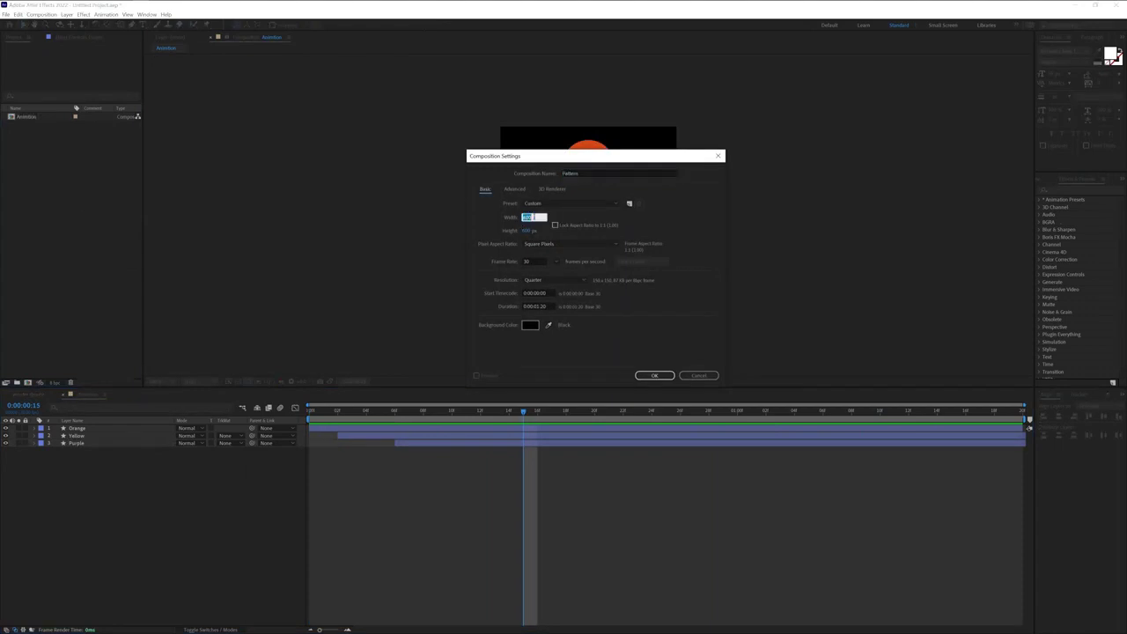
pyautogui.write('1200')
pyautogui.press('Tab')
pyautogui.write('120')
pyautogui.press('Return')
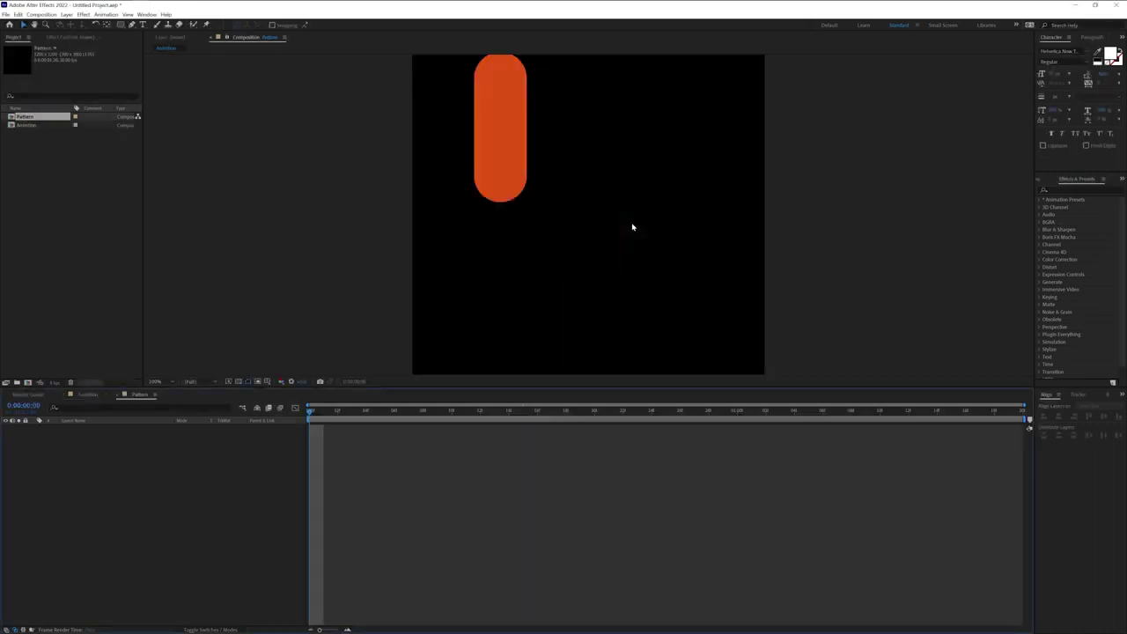
pyautogui.moveTo(35, 118); pyautogui.dragTo(167, 491)
# - Create a light blue solid in the Pattern composition and place it beneath the animation layer as a background
pyautogui.rightClick(120, 475)
pyautogui.moveTo(138, 480)
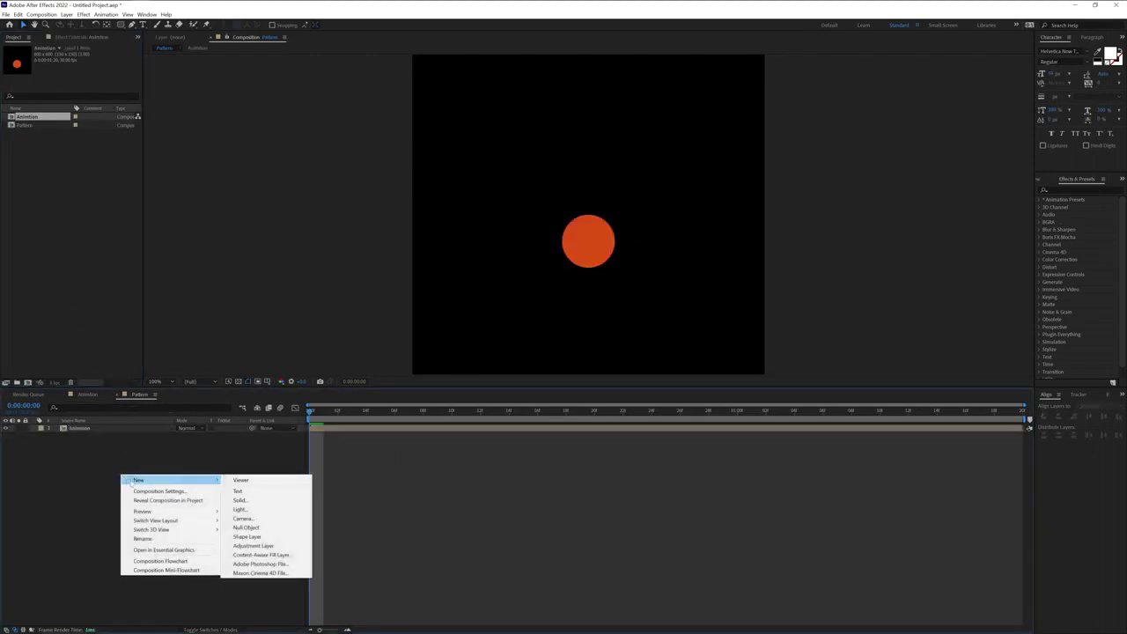
pyautogui.click(254, 501)
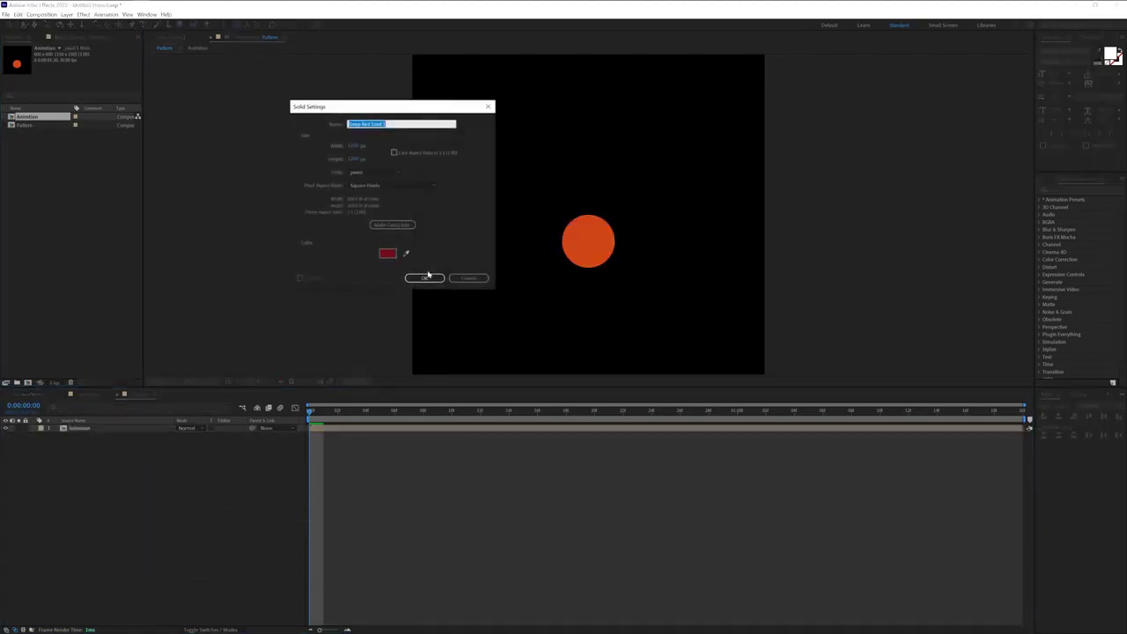
pyautogui.click(392, 254)
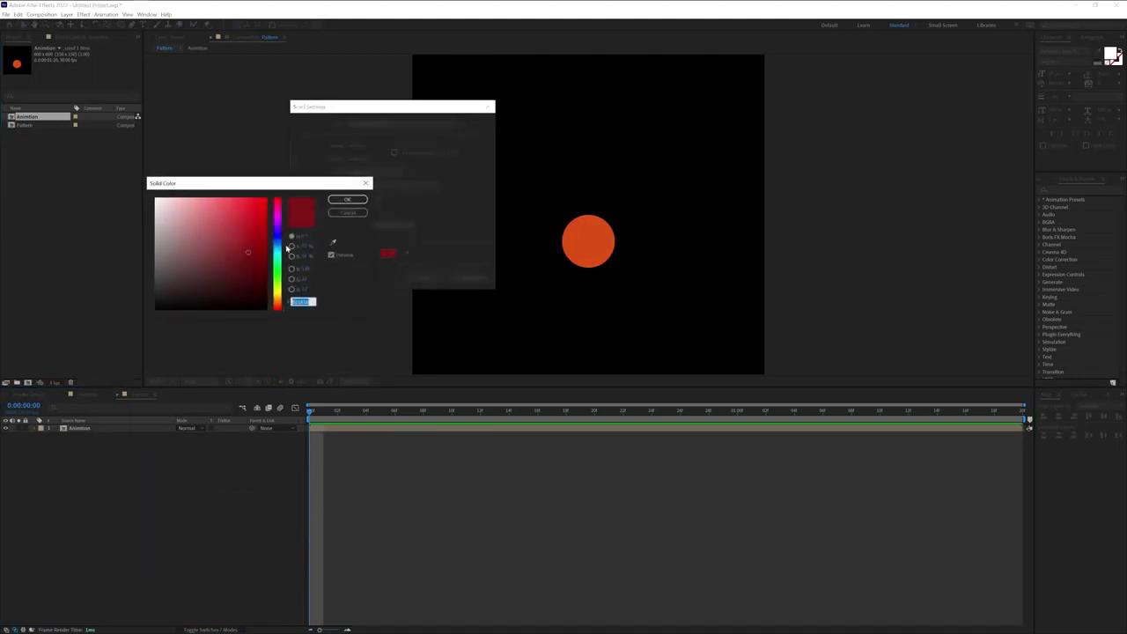
pyautogui.click(280, 248)
pyautogui.click(233, 208)
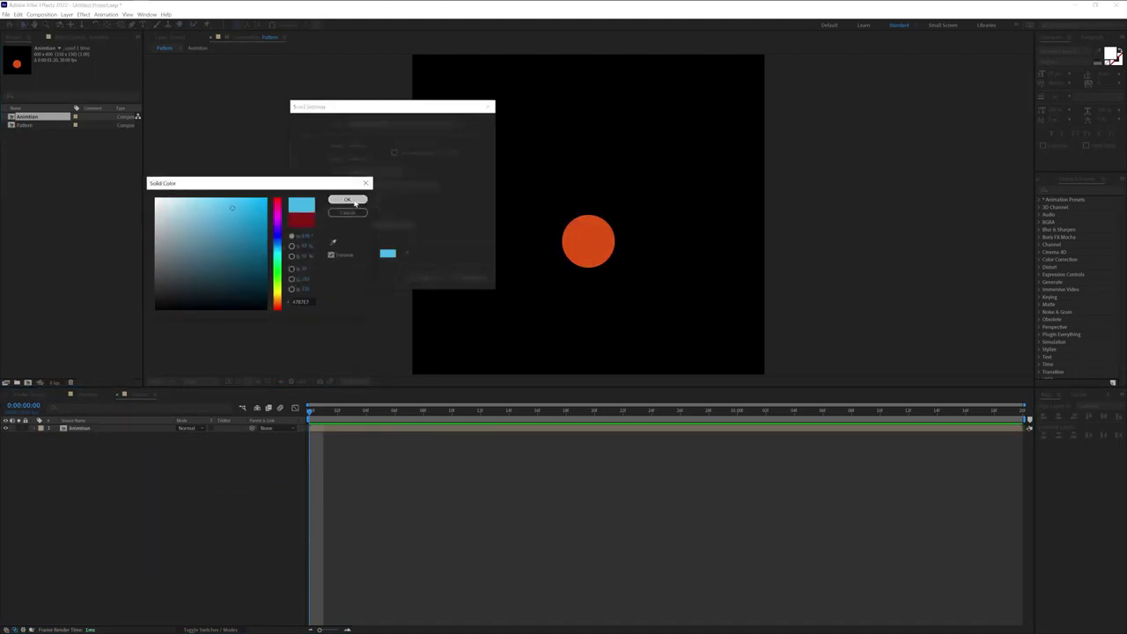
pyautogui.click(348, 200)
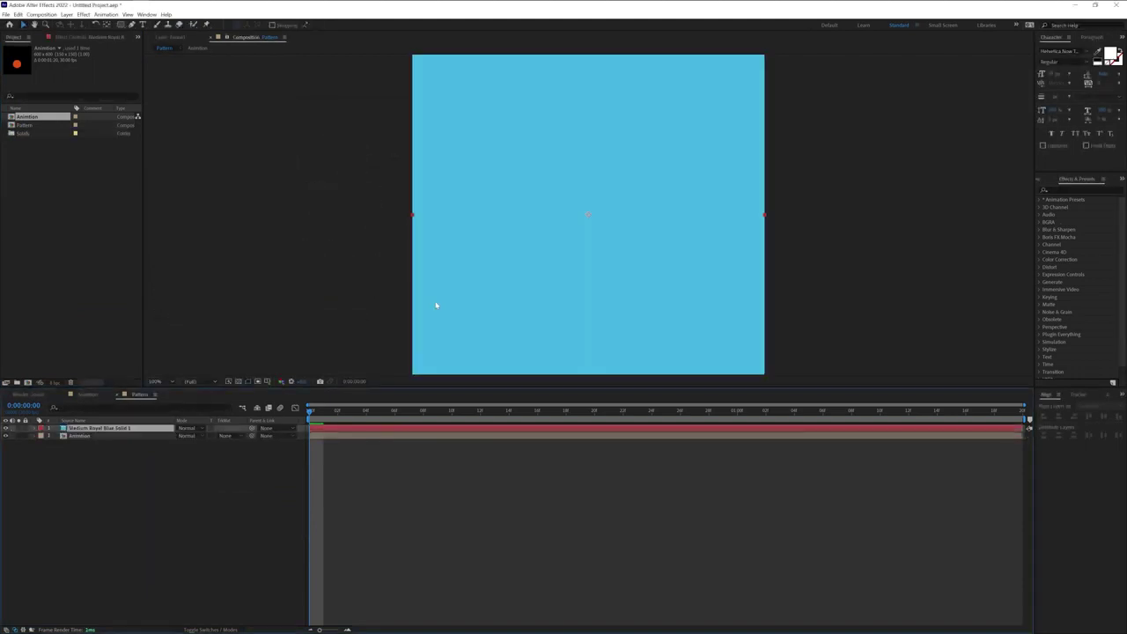
pyautogui.moveTo(88, 430); pyautogui.dragTo(91, 464)
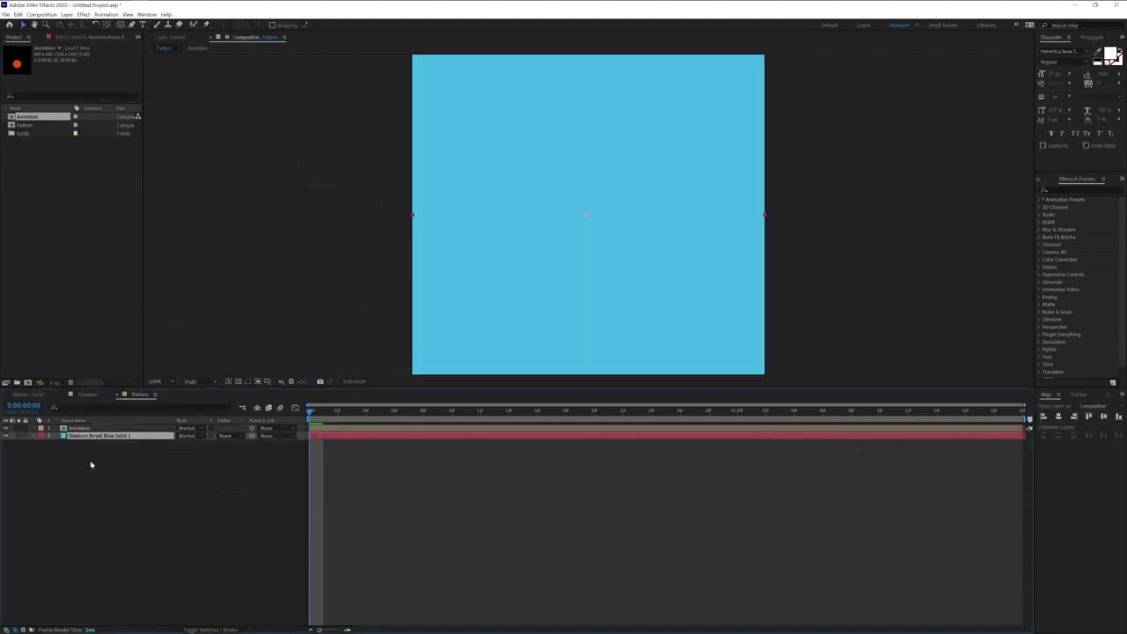
# - Preview the Pattern composition and scale the animation layer down to about 76%
pyautogui.press('space')
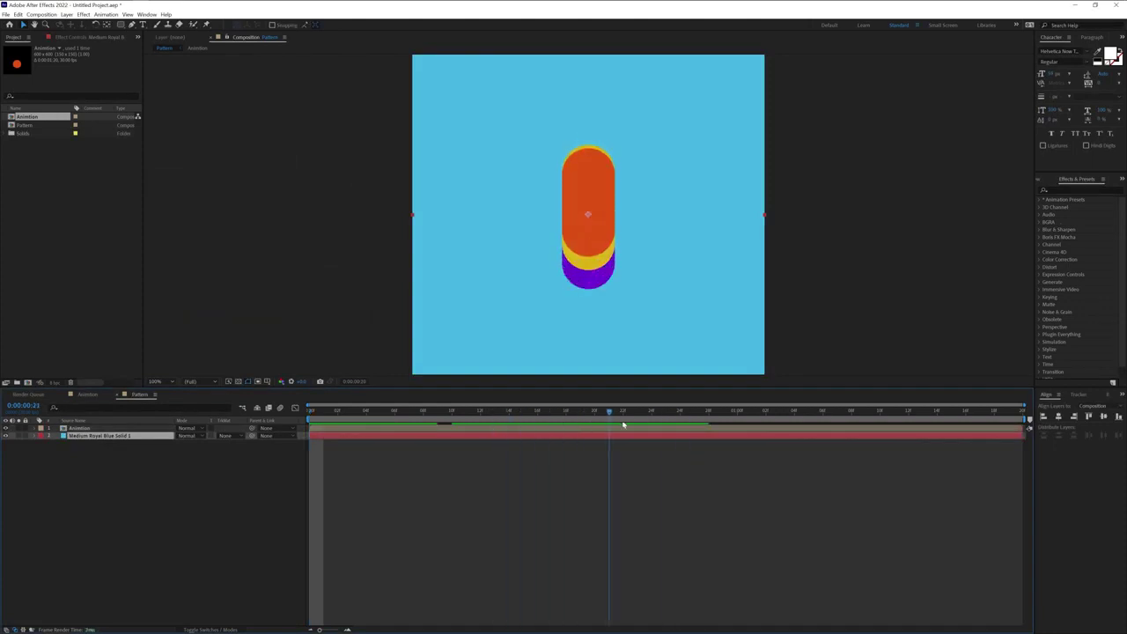
pyautogui.press('space')
pyautogui.click(88, 431)
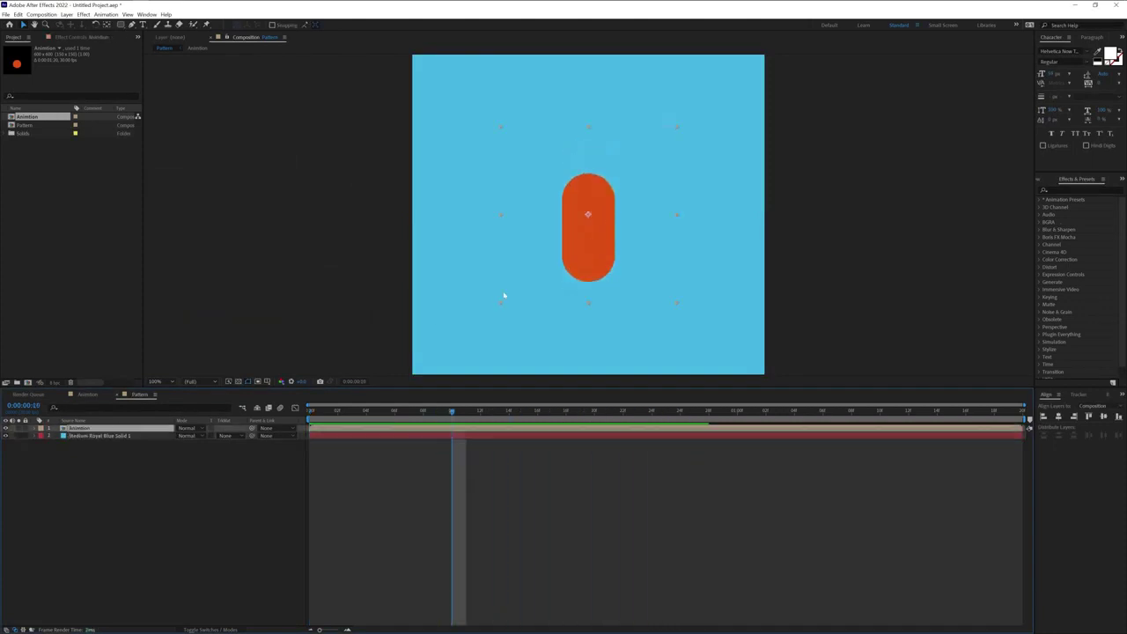
pyautogui.press('s')
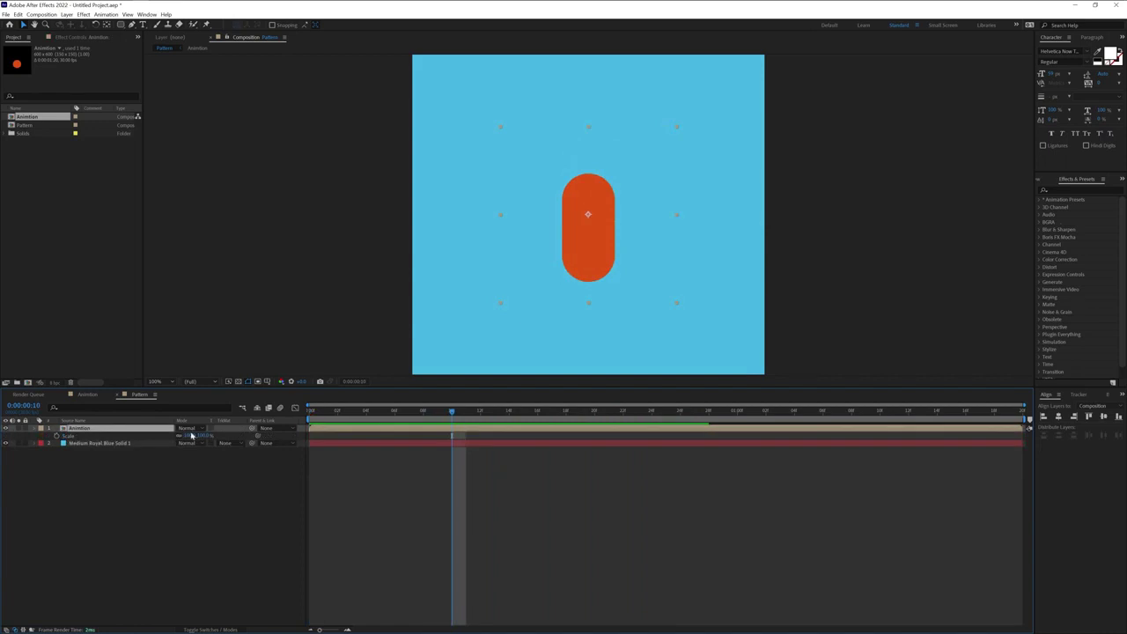
pyautogui.moveTo(195, 436); pyautogui.dragTo(190, 436)
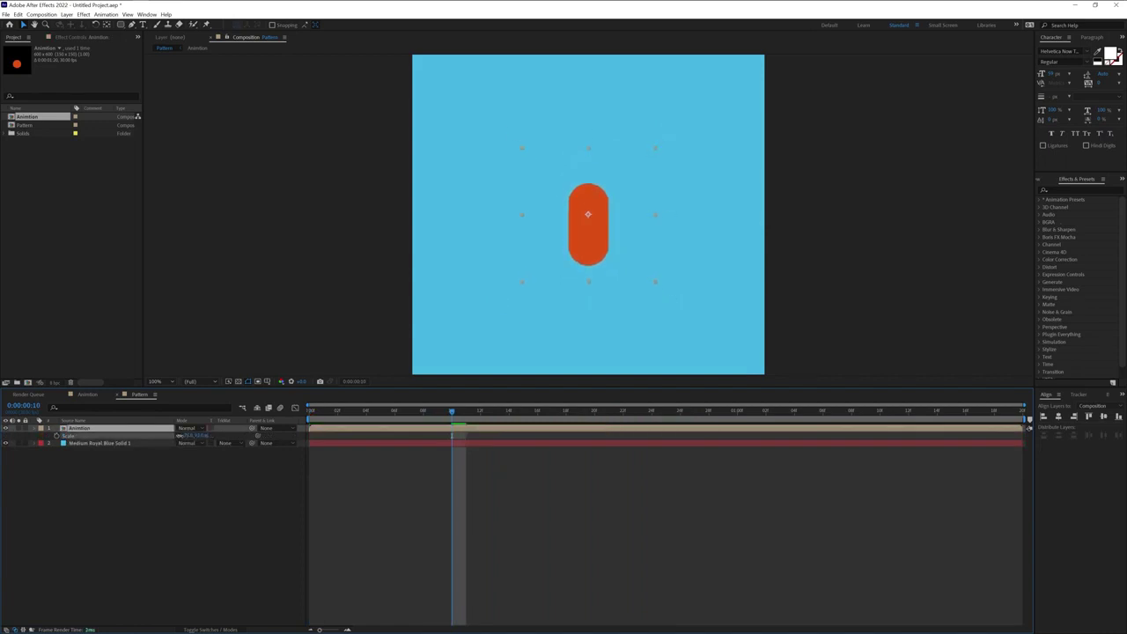
# - Apply a Fill effect to the background solid and set its color to a softer light blue
pyautogui.click(531, 200)
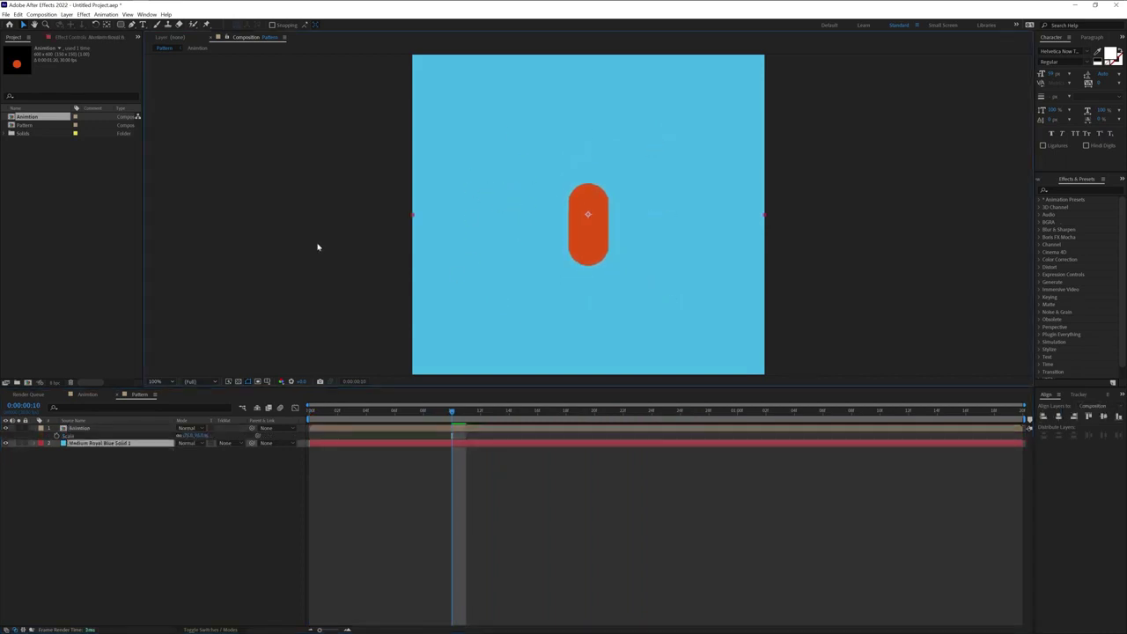
pyautogui.click(1054, 190)
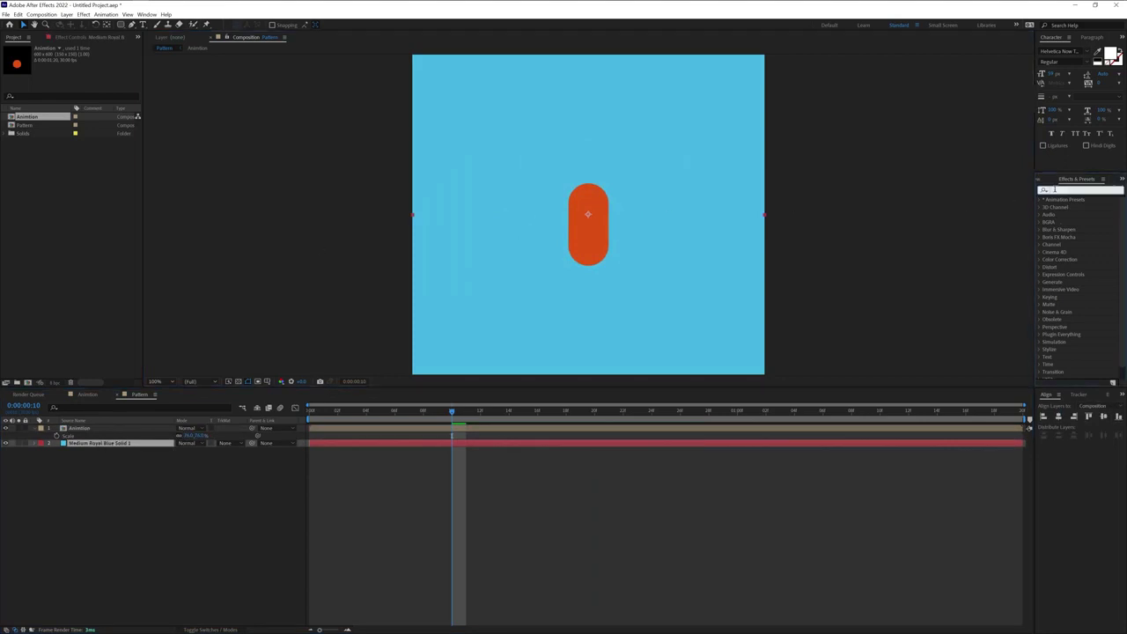
pyautogui.write('fill')
pyautogui.moveTo(1074, 245); pyautogui.dragTo(76, 447)
pyautogui.click(83, 77)
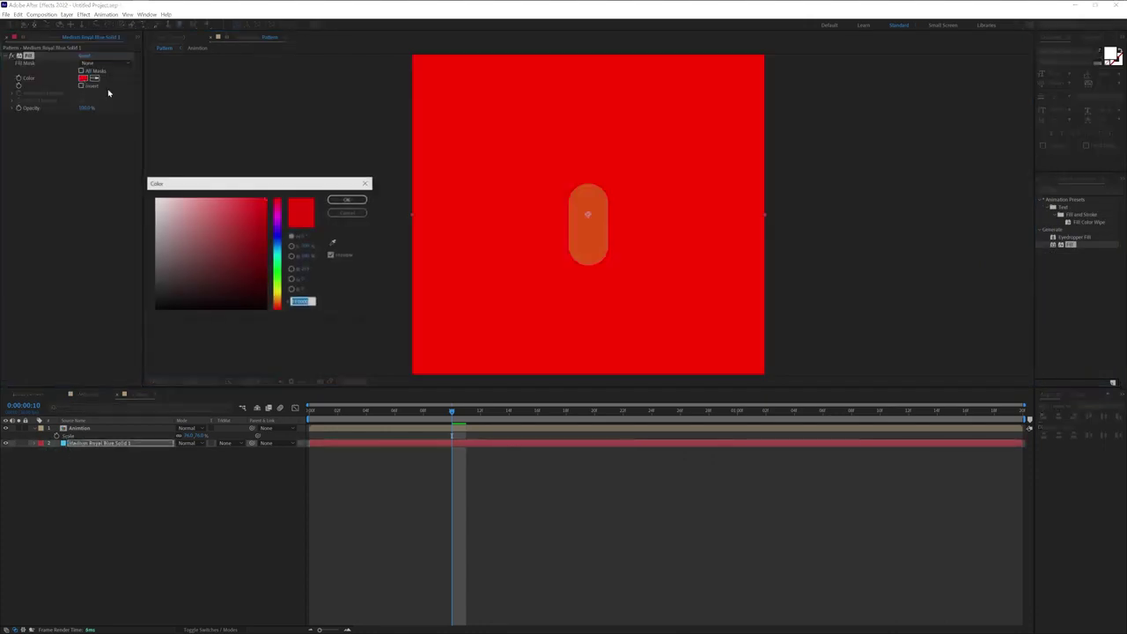
pyautogui.moveTo(275, 259); pyautogui.dragTo(277, 251)
pyautogui.click(210, 214)
pyautogui.click(348, 201)
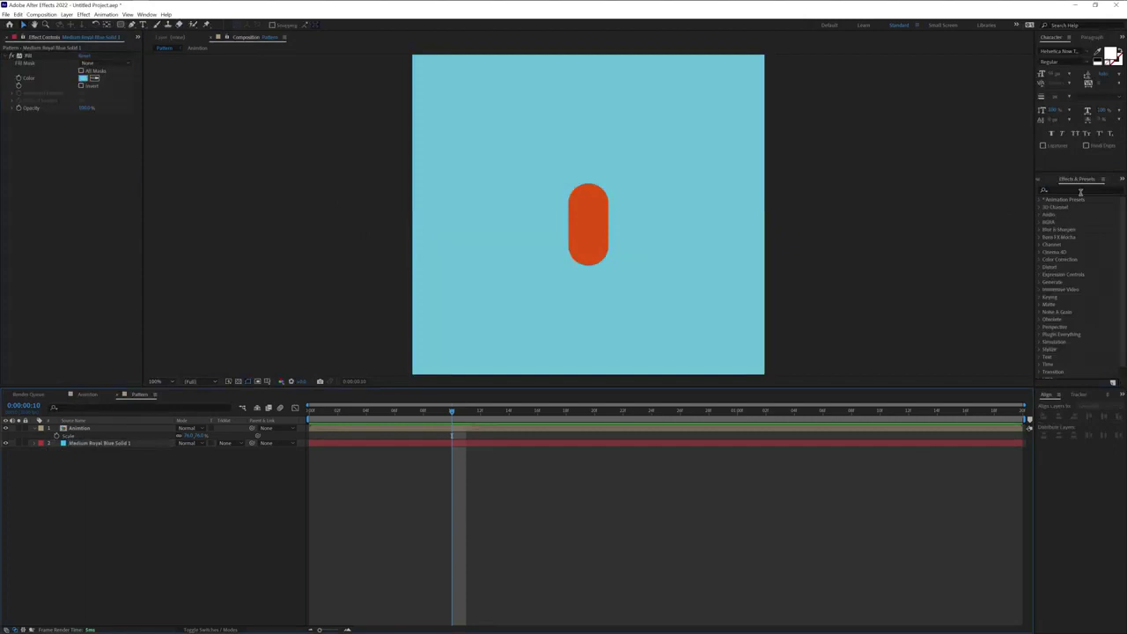
# - Find the CC RepeTile effect and apply it to the animation layer
pyautogui.click(1081, 190)
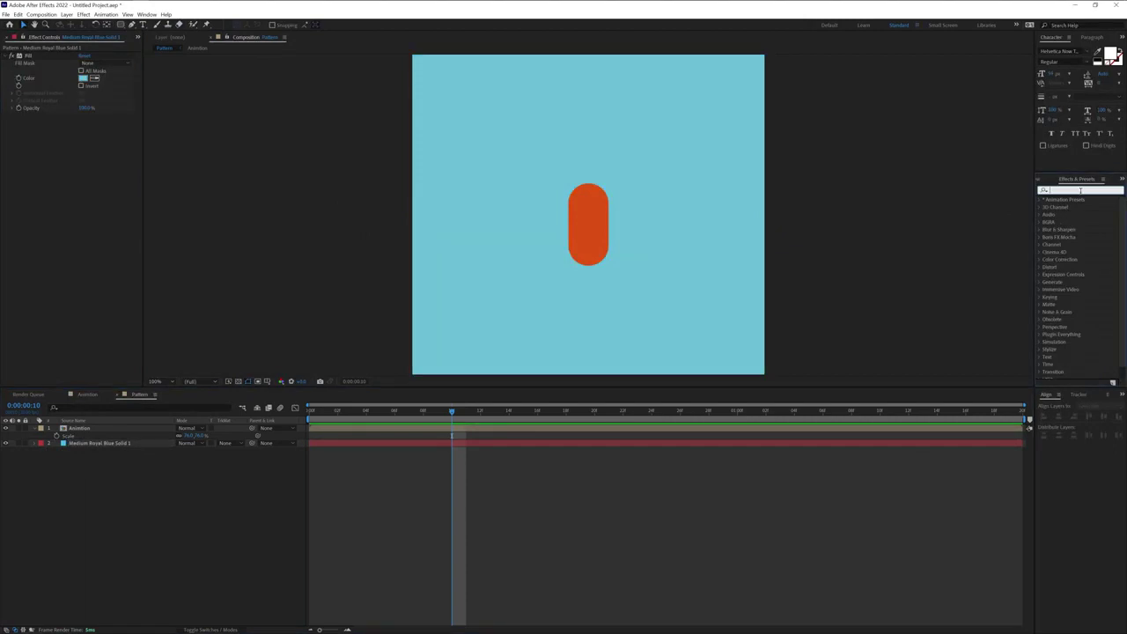
pyautogui.write('repet')
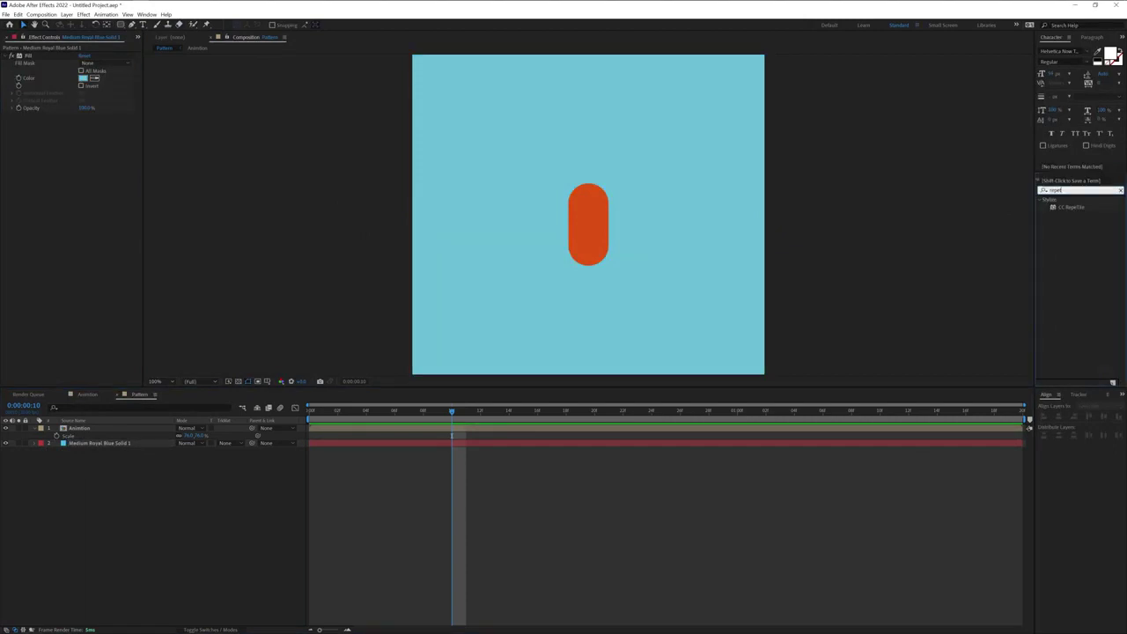
pyautogui.moveTo(1078, 209); pyautogui.dragTo(89, 431)
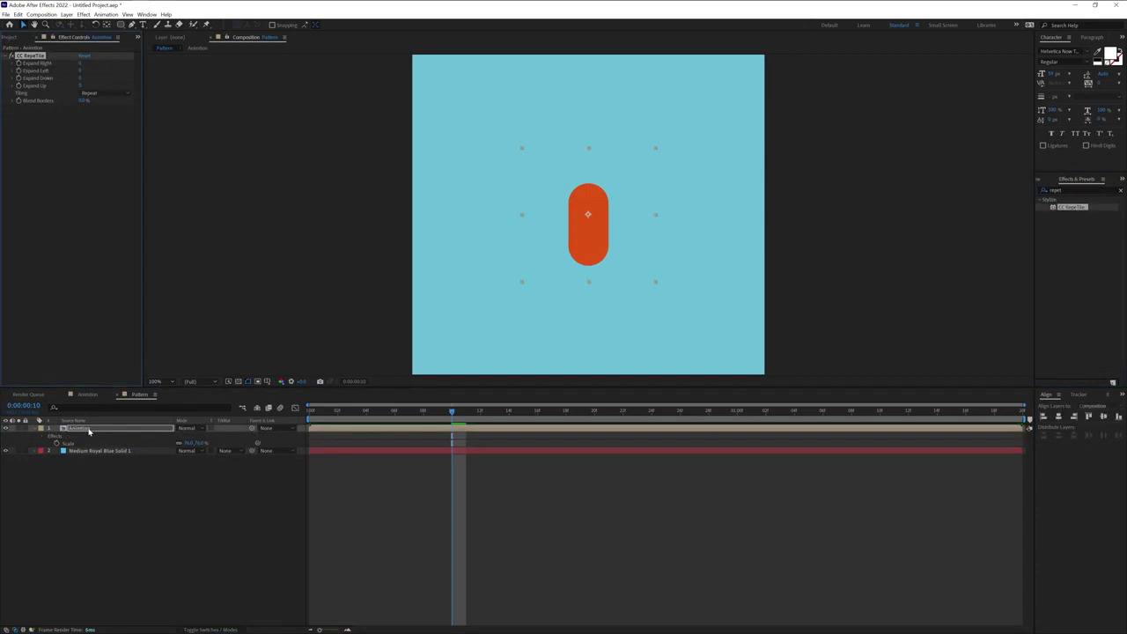
# - Expand the CC RepeTile tiling in all four directions and scale the animation layer to about 43% to fill the frame with repeats
pyautogui.moveTo(82, 63); pyautogui.dragTo(389, 78)
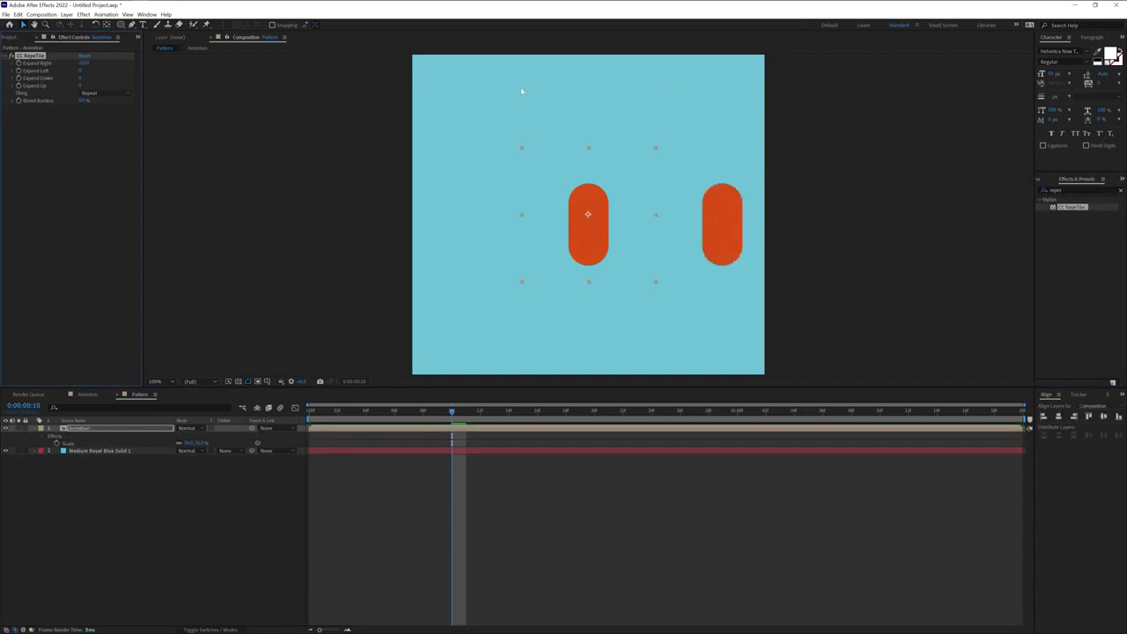
pyautogui.moveTo(81, 70); pyautogui.dragTo(534, 98)
pyautogui.moveTo(141, 84); pyautogui.dragTo(393, 93)
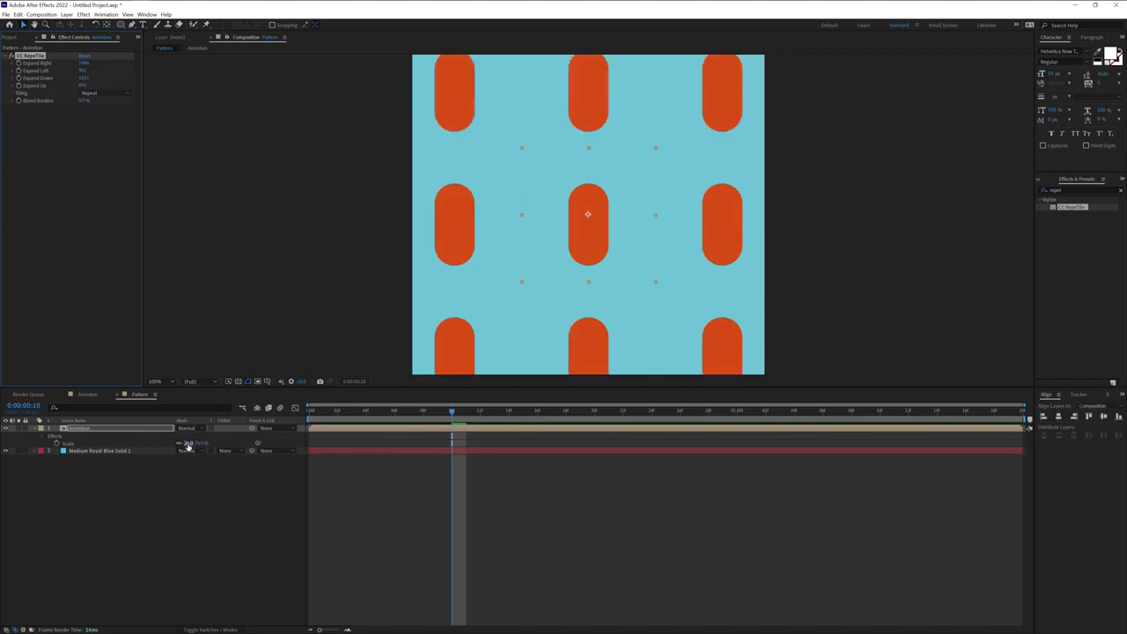
pyautogui.moveTo(188, 446)
pyautogui.mouseDown()
pyautogui.moveTo(167, 447)
pyautogui.moveTo(177, 447)
pyautogui.mouseUp()
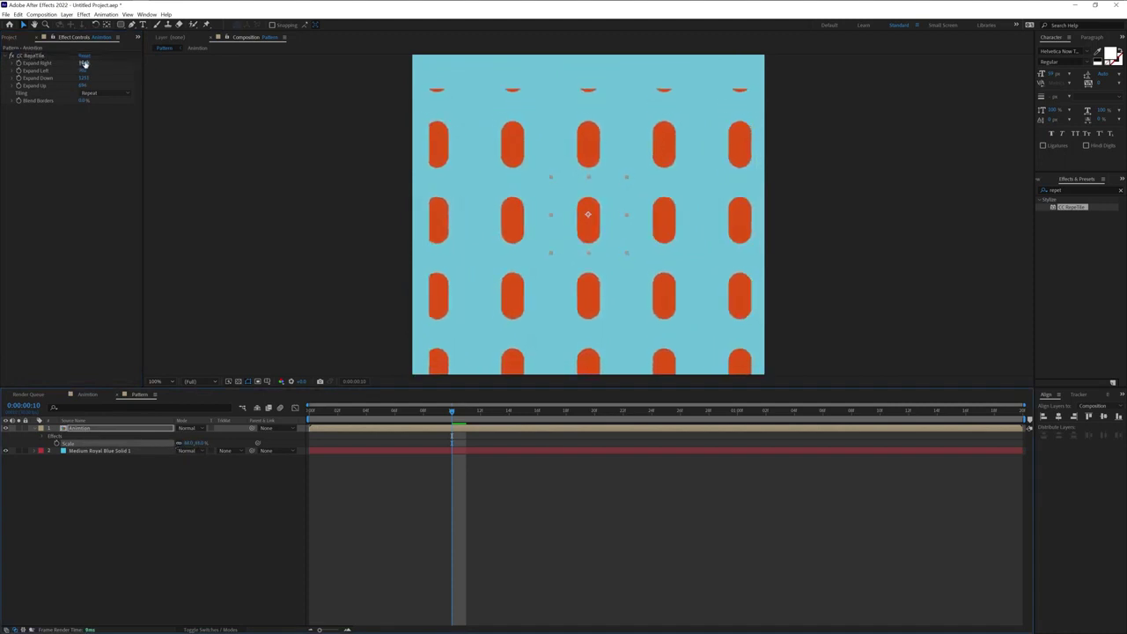
pyautogui.moveTo(83, 63); pyautogui.dragTo(88, 86)
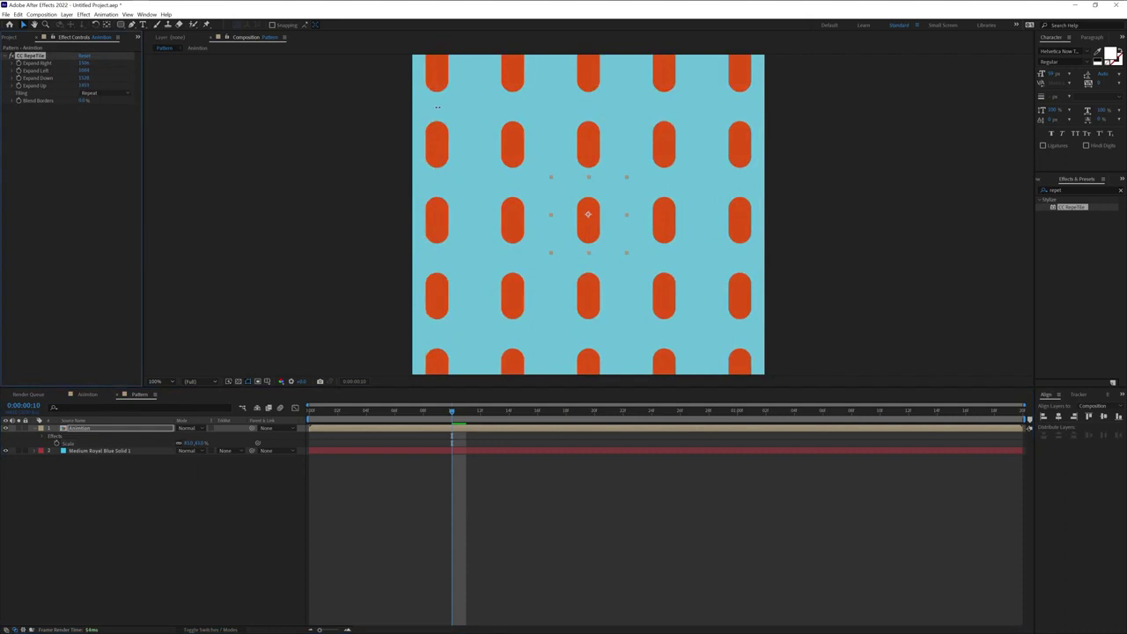
# - Rotate the tiled animation layer by 45° to form a diagonal pattern
pyautogui.click(114, 428)
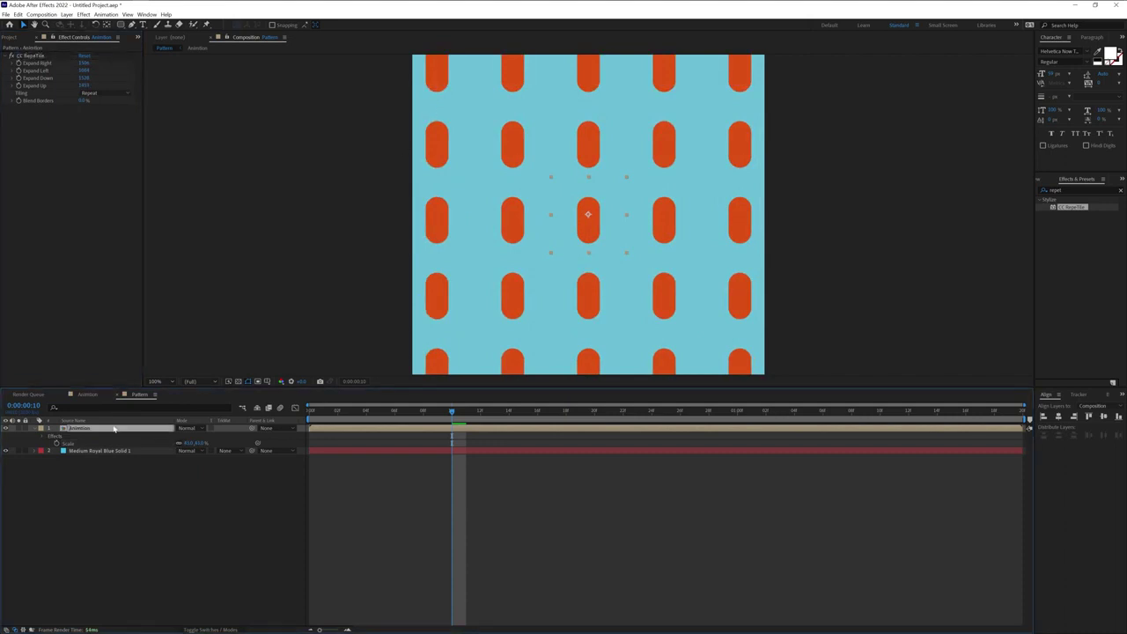
pyautogui.press('r')
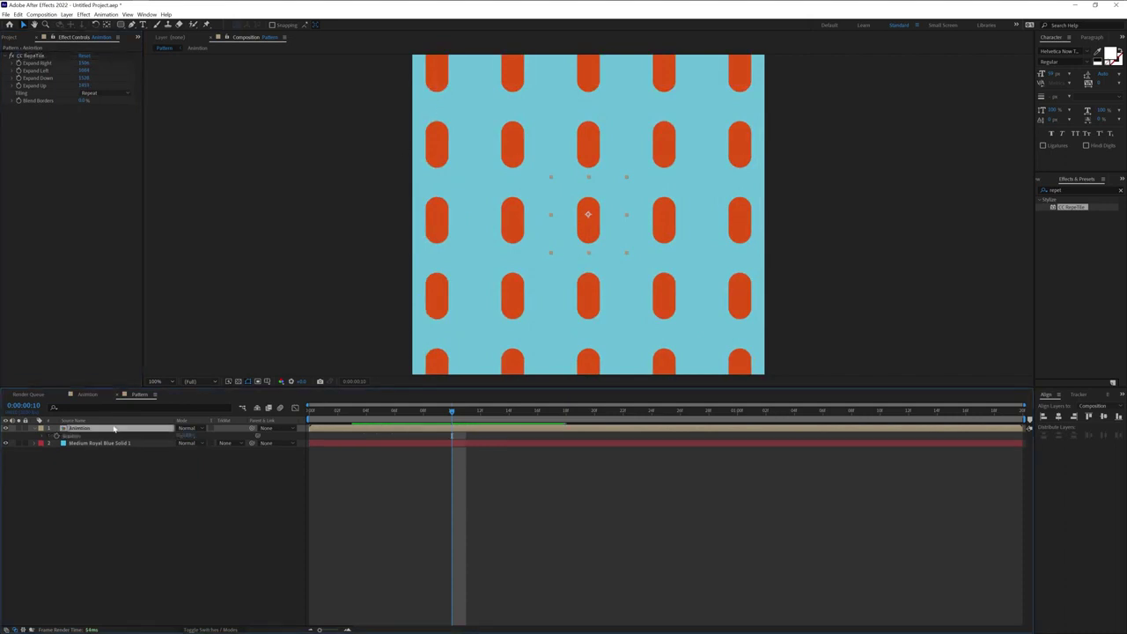
pyautogui.click(83, 437)
pyautogui.moveTo(190, 439); pyautogui.dragTo(194, 440)
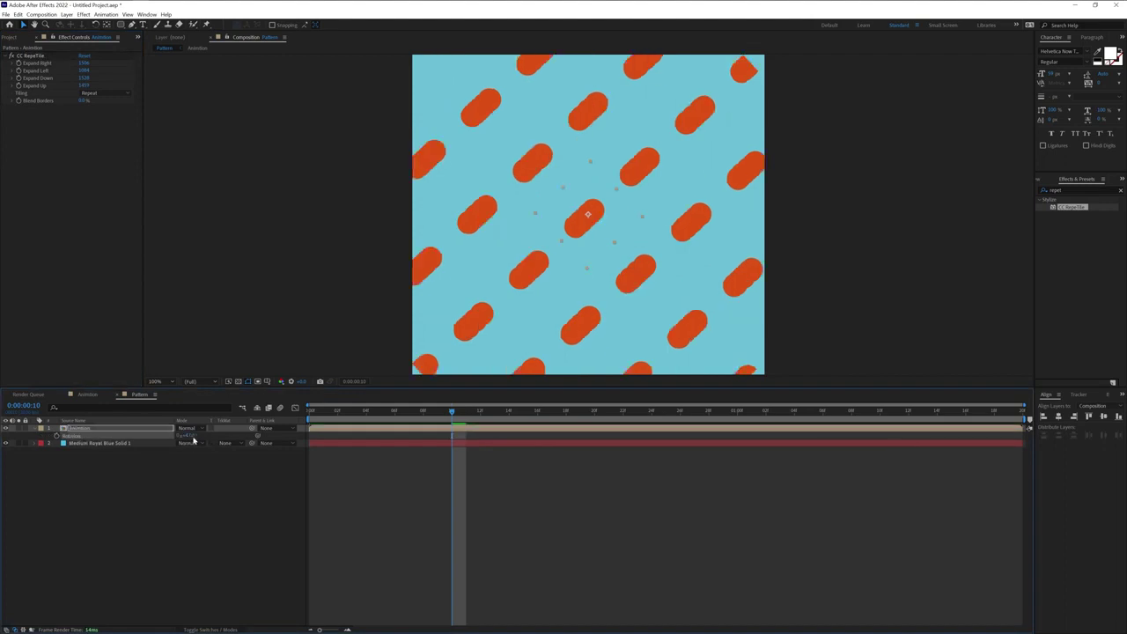
pyautogui.click(189, 435)
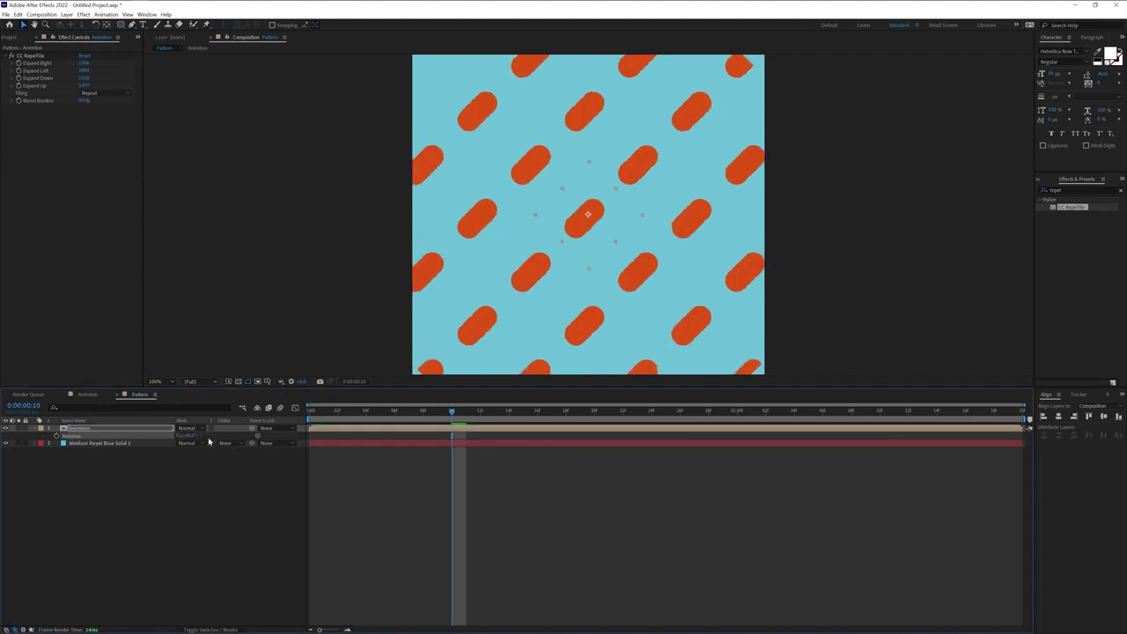
# - Increase the CC RepeTile left, up and down expansion to cover the frame's corners, and preview the pattern
pyautogui.click(235, 72)
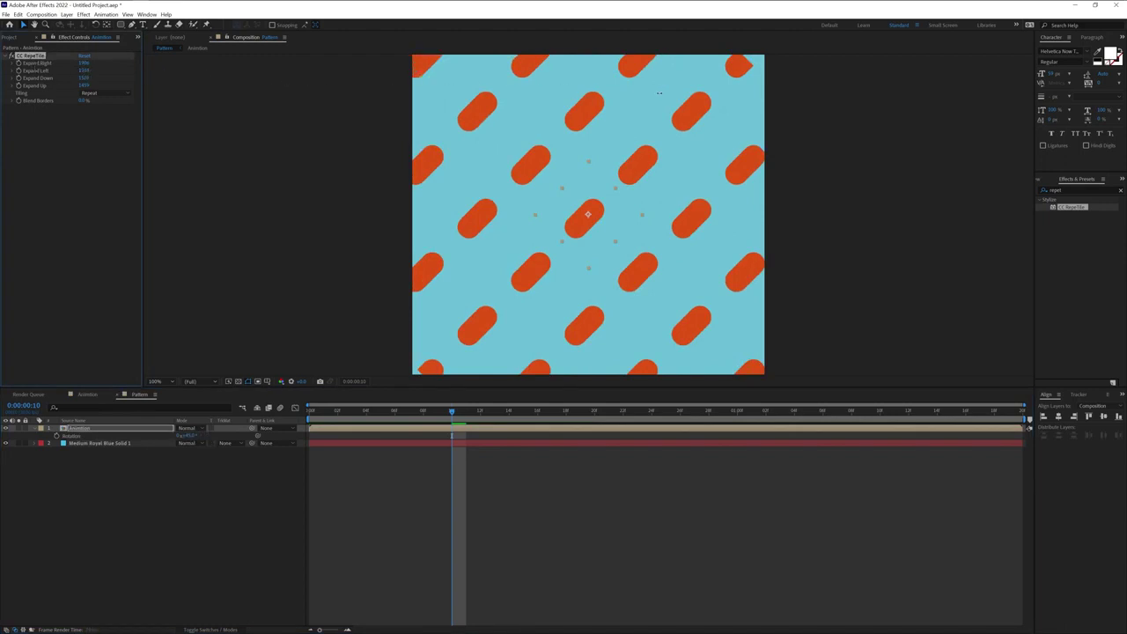
pyautogui.click(84, 85)
pyautogui.moveTo(86, 79); pyautogui.dragTo(99, 80)
pyautogui.press('space')
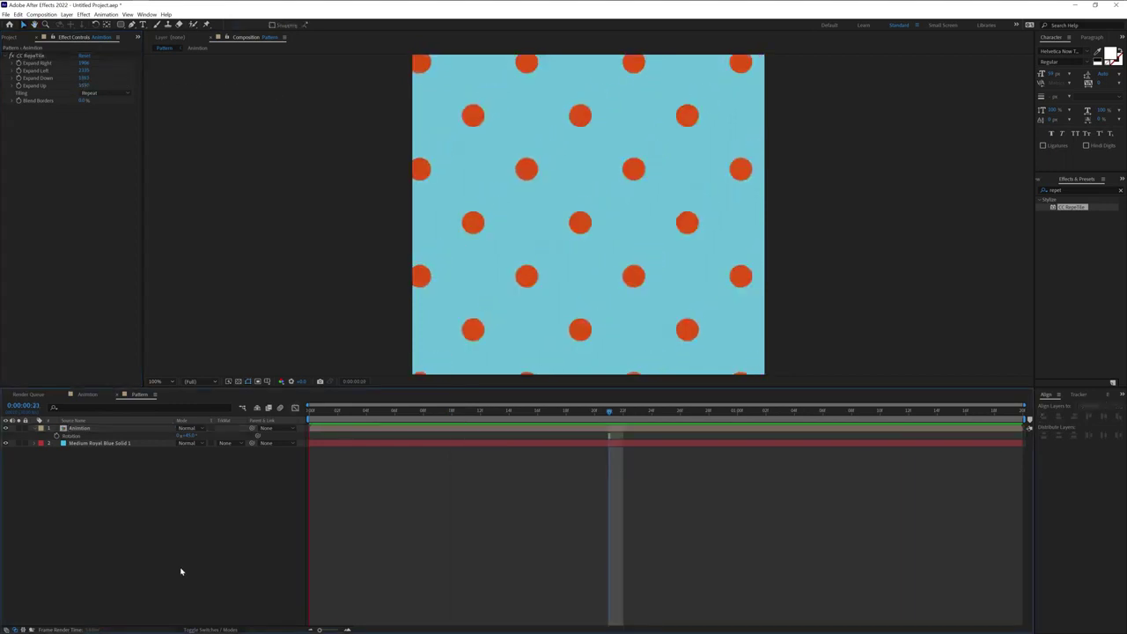
# - Duplicate the tiled animation layer and move the copy down so its shapes fill the gaps between the original ones
pyautogui.click(85, 429)
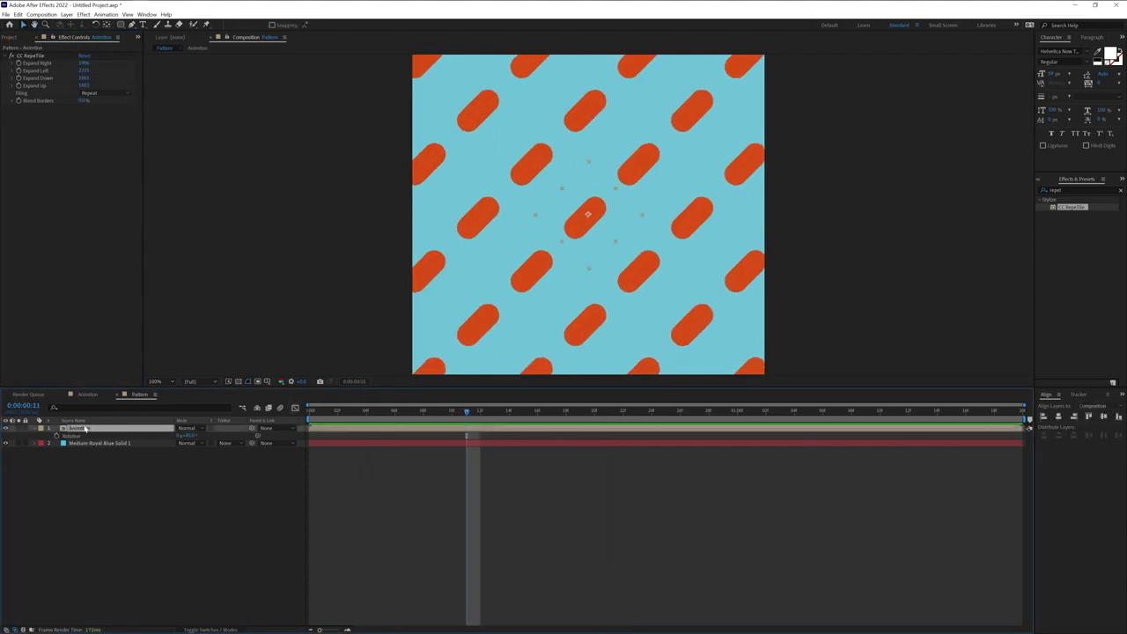
pyautogui.hotkey('ctrl', 'd')
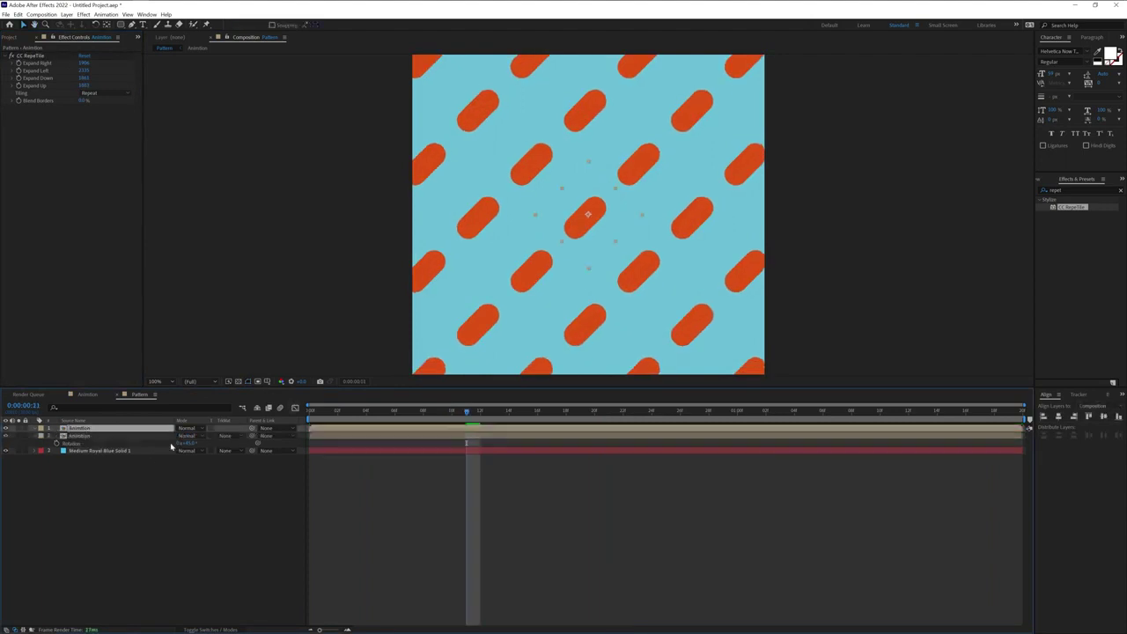
pyautogui.moveTo(595, 227); pyautogui.dragTo(592, 278)
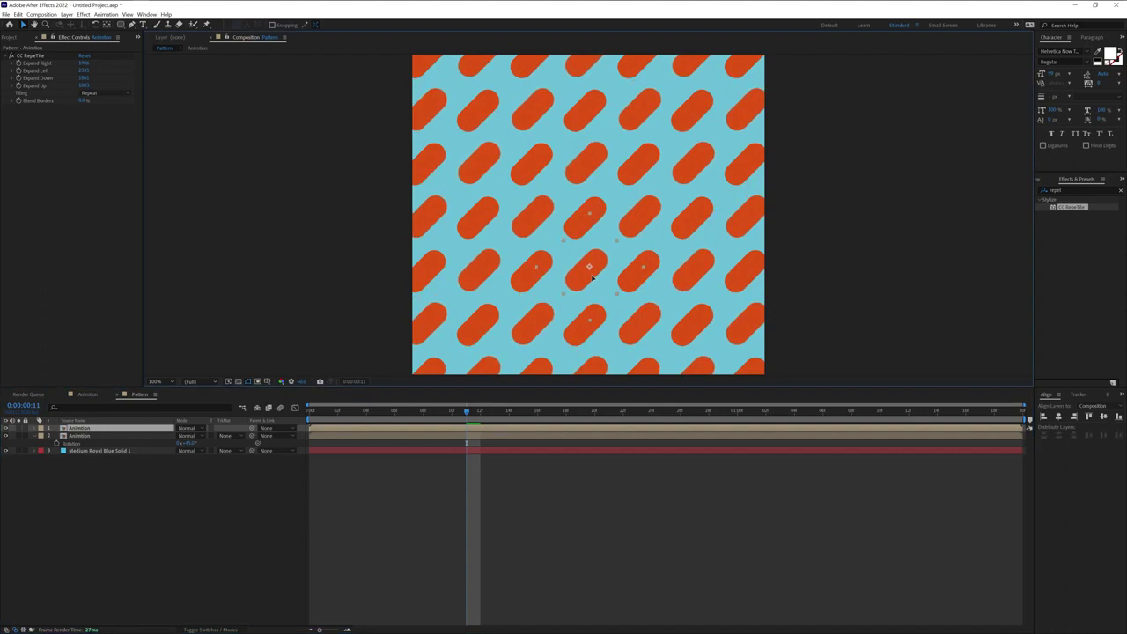
# - Shift the duplicated layer in the timeline to start at frame 4 and preview the offset pattern
pyautogui.press('Return')
pyautogui.moveTo(335, 429); pyautogui.dragTo(387, 433)
pyautogui.press('space')
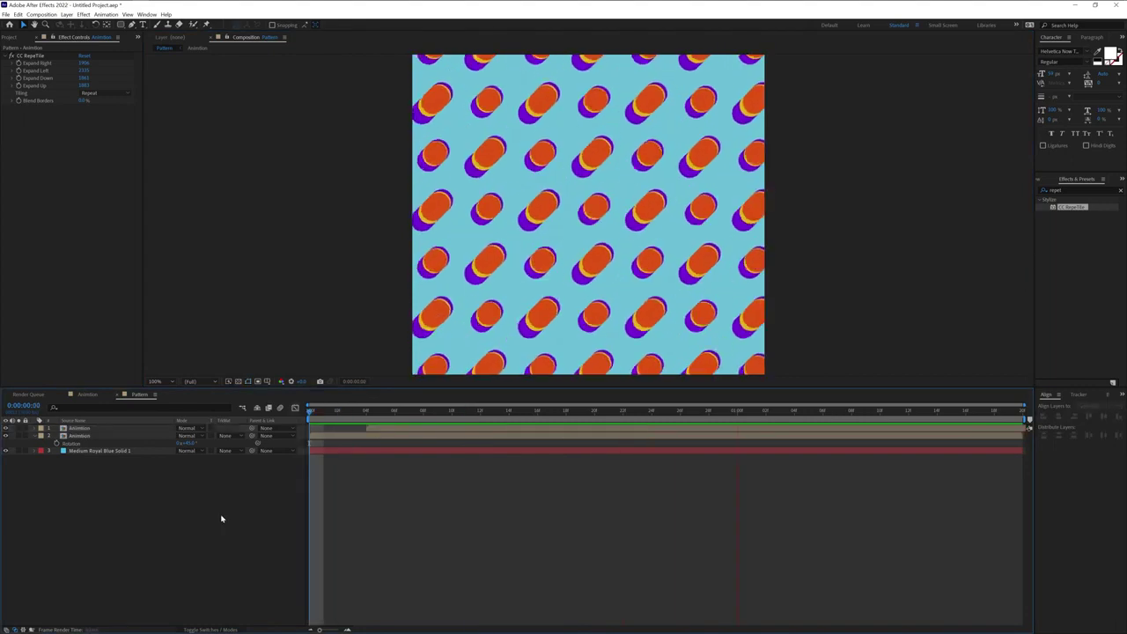